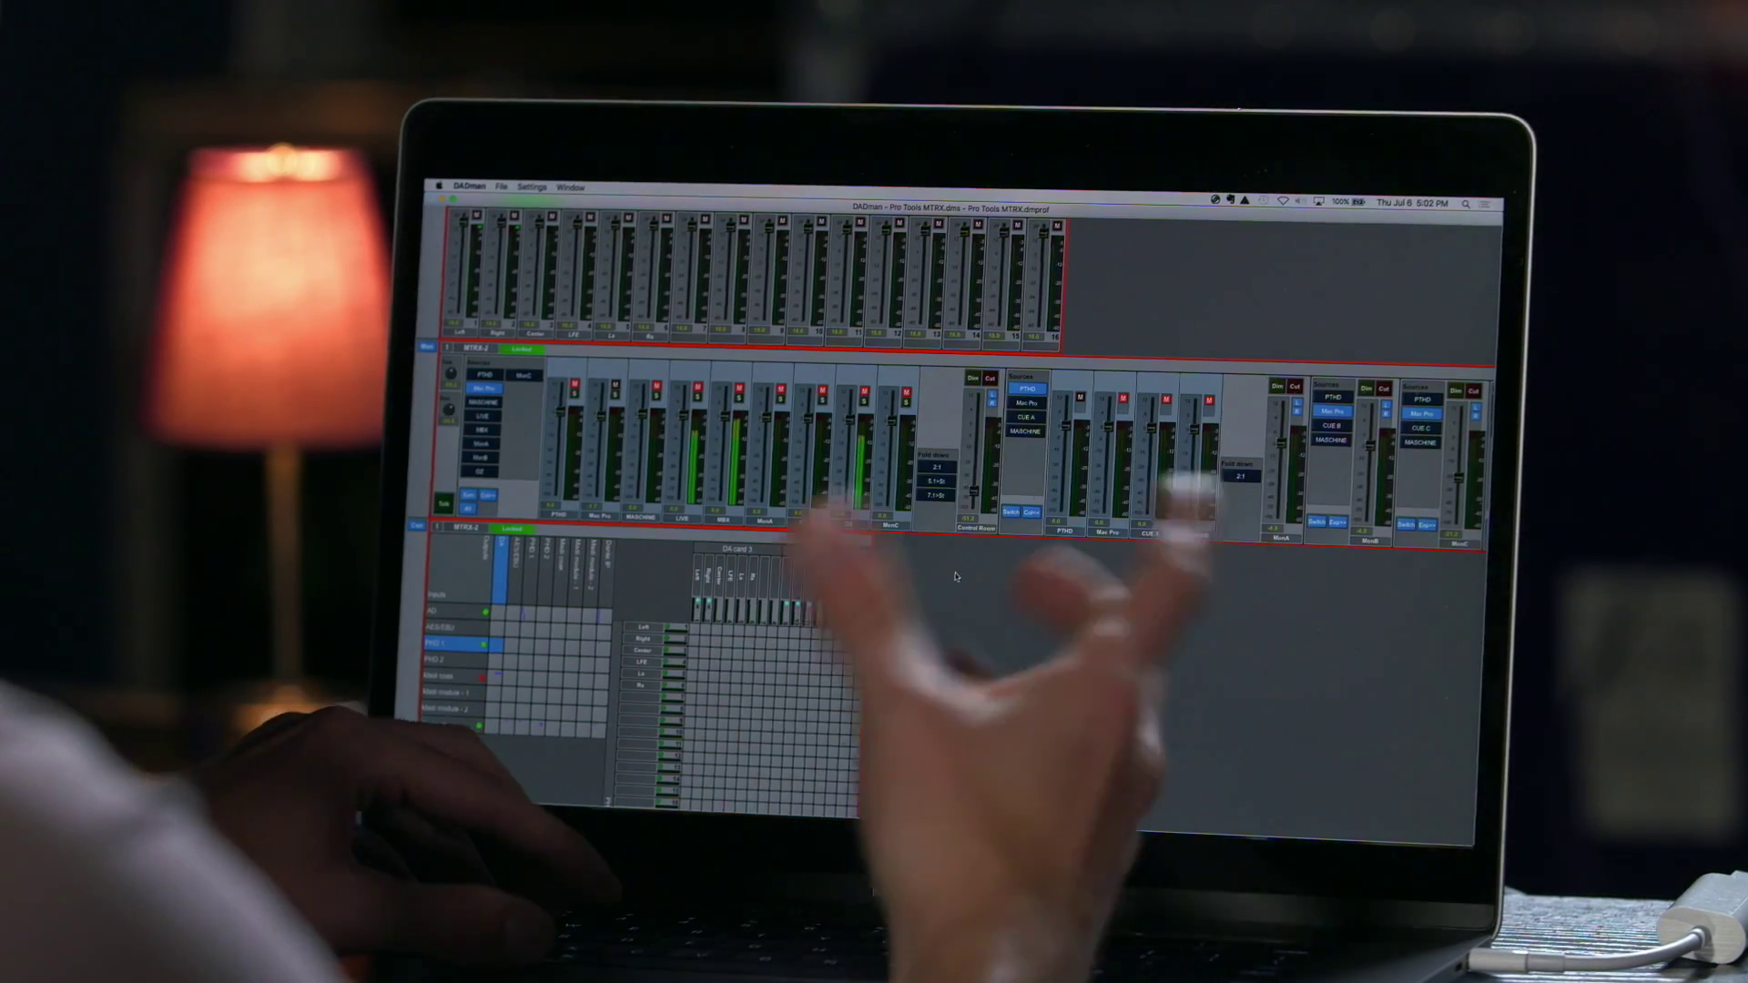
Open the Settings menu for the Pro Tools MTRX project
{"action": "left_click", "coordinate": [532, 187]}
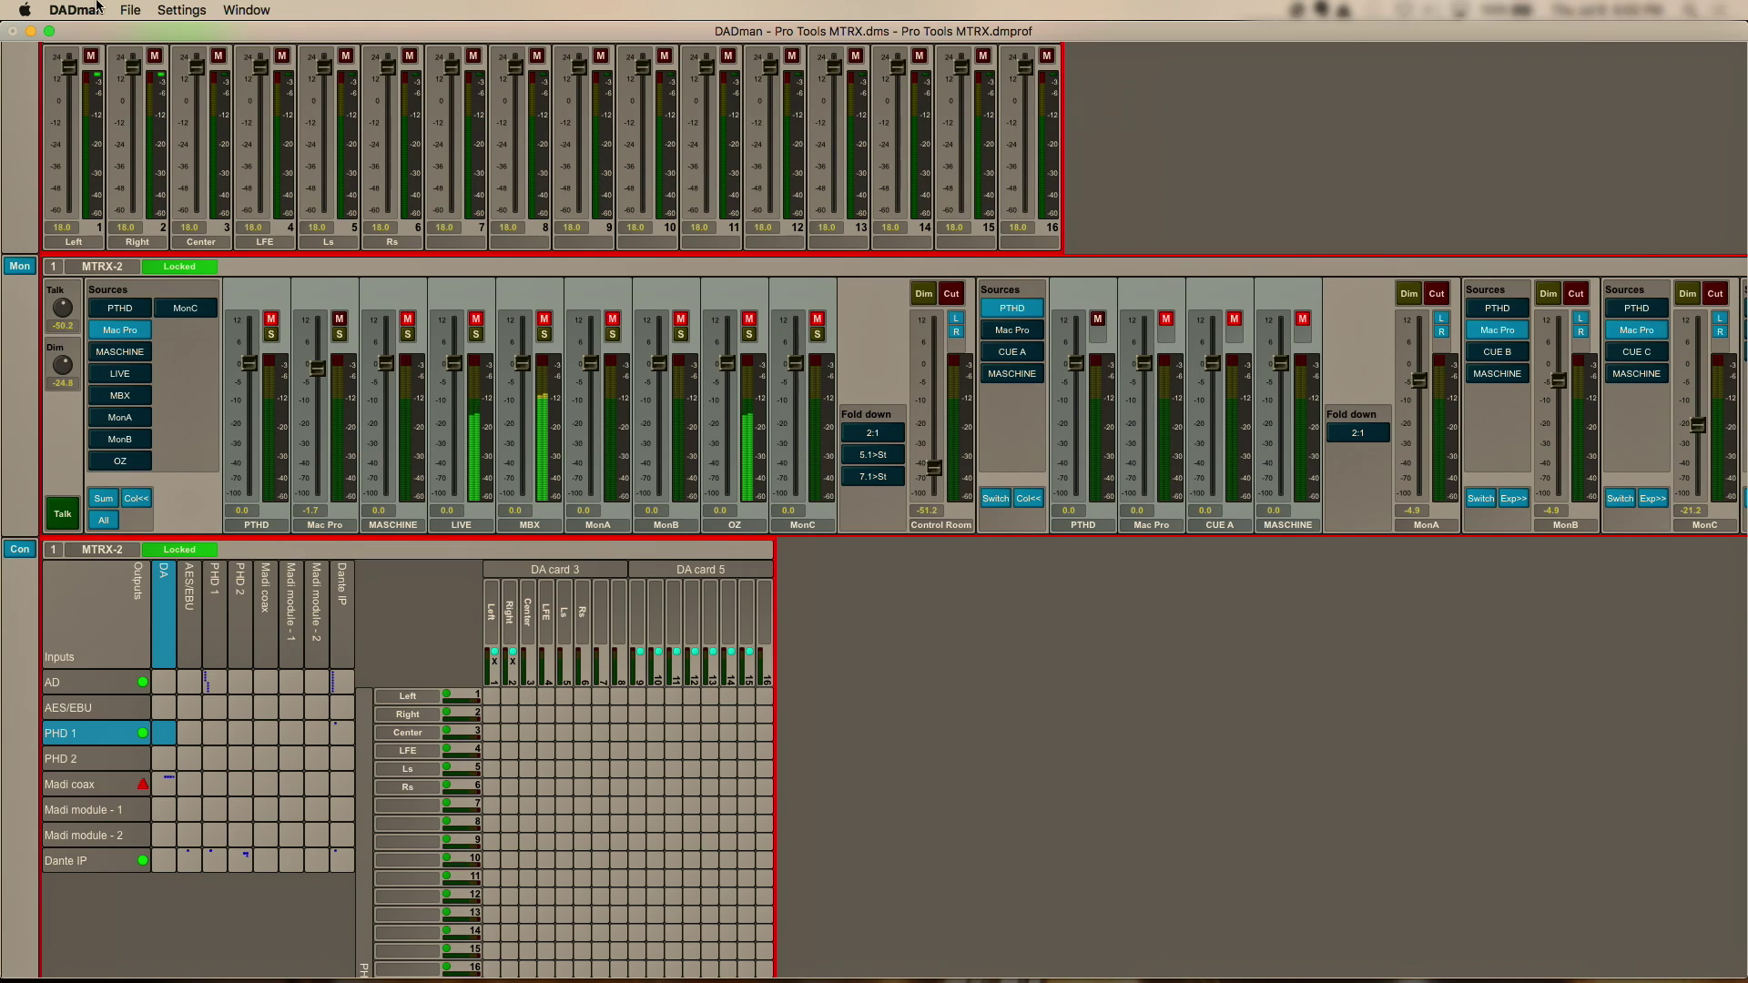
Open Settings > Monitor Profile and expand the Control Room group
{"action": "left_click", "coordinate": [182, 10]}
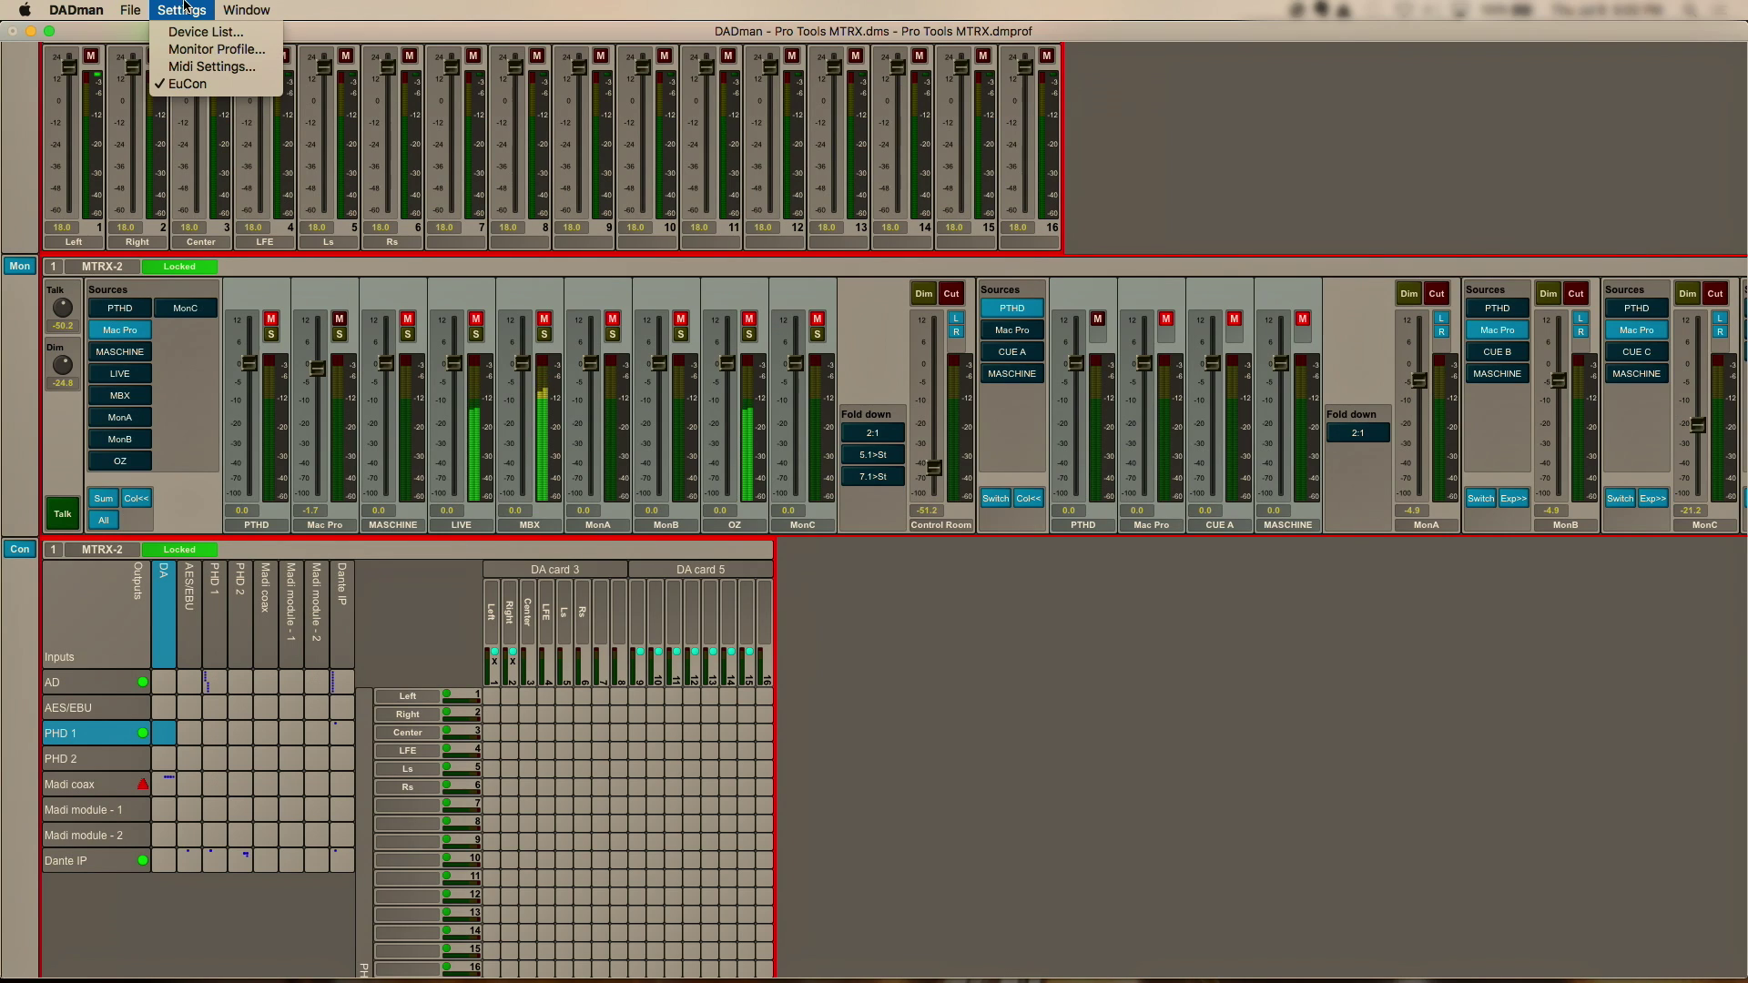
{"action": "left_click", "coordinate": [248, 50]}
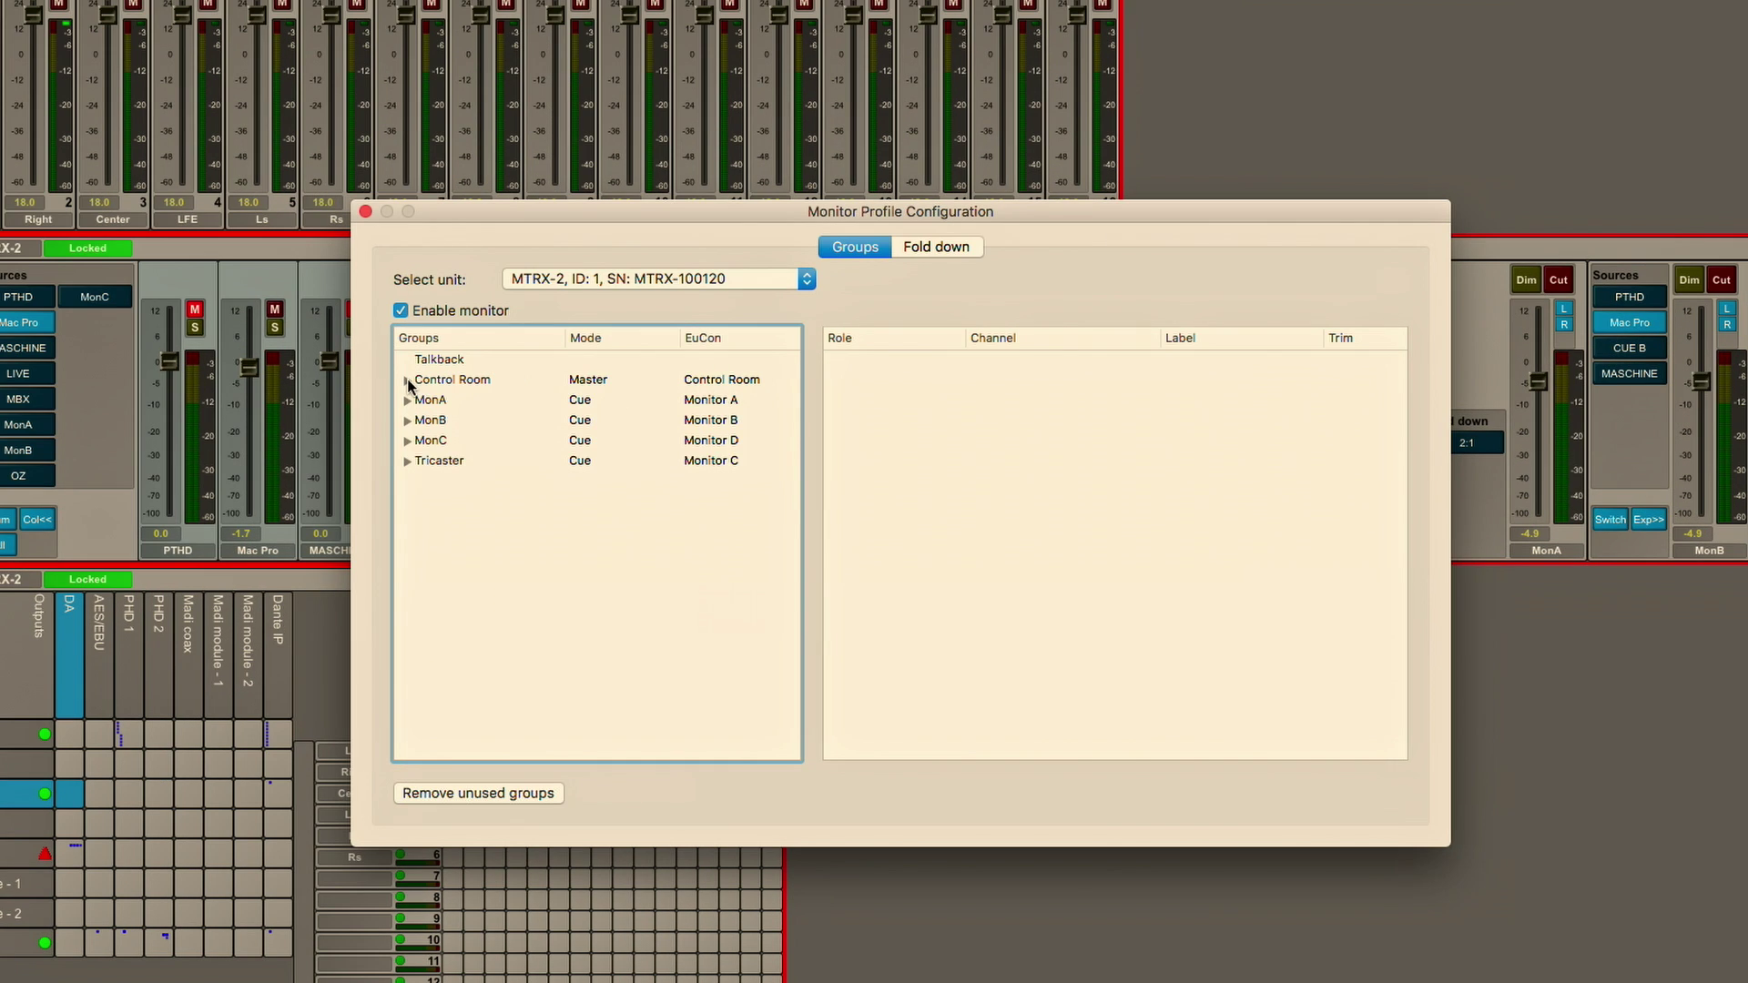
{"action": "left_click", "coordinate": [454, 380]}
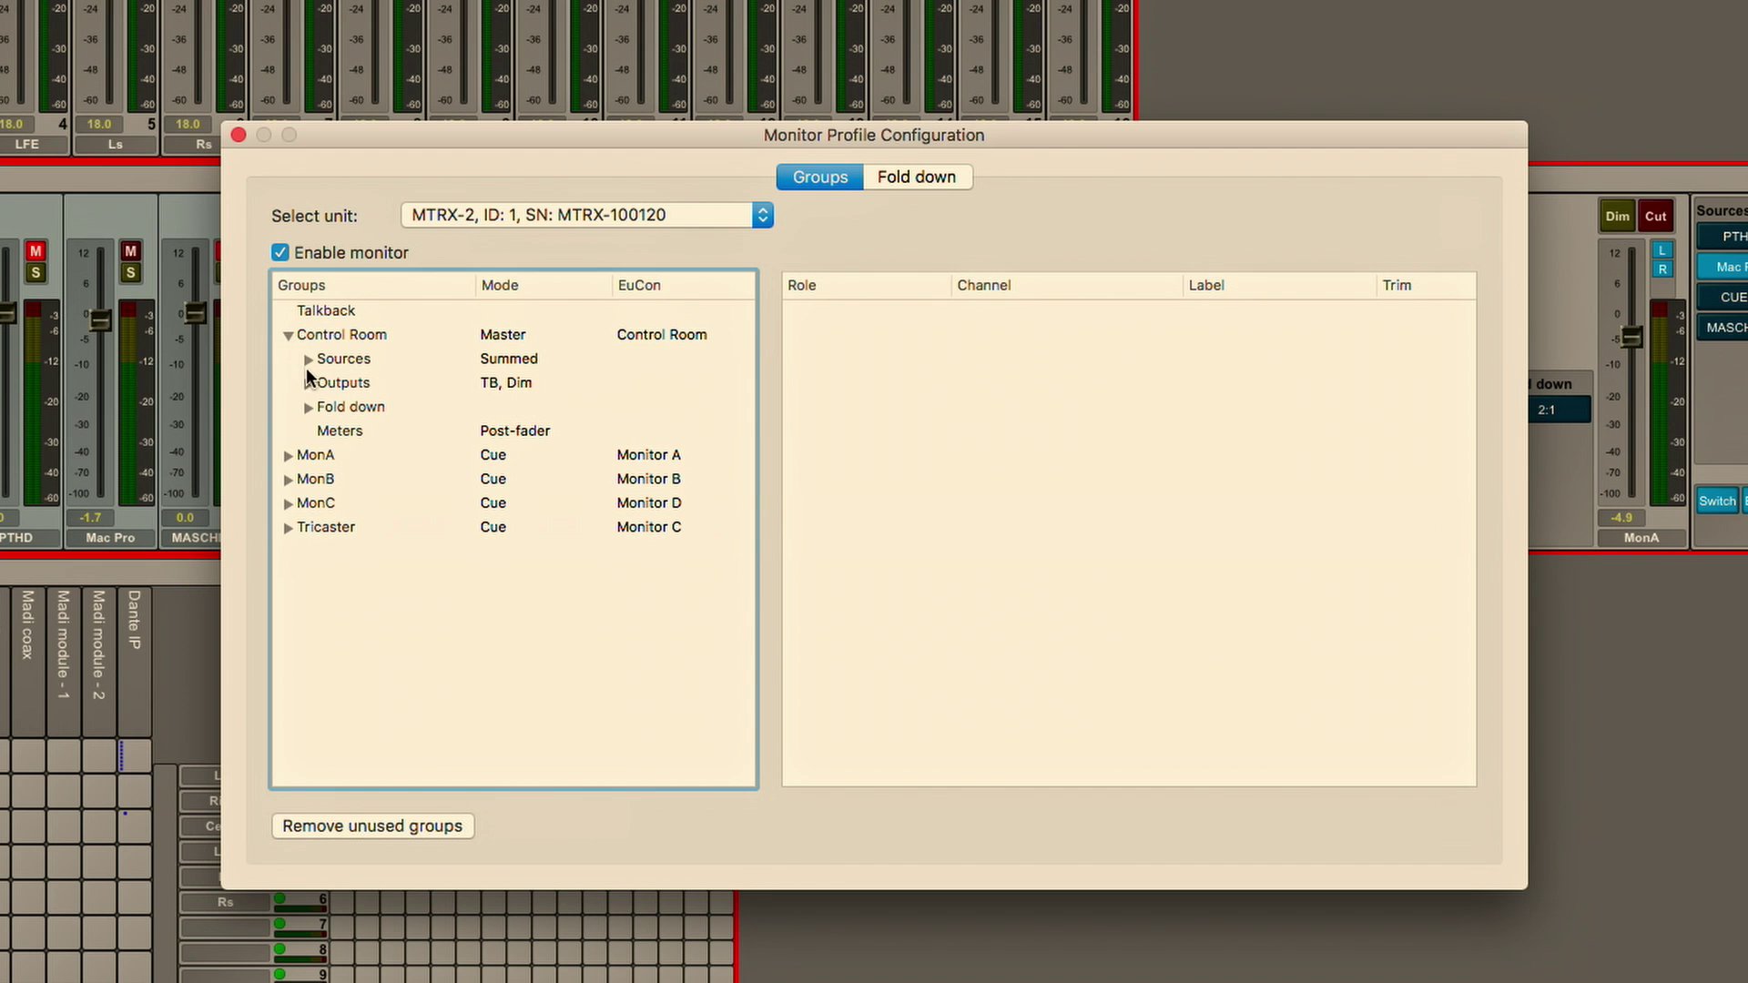
Expand Sources and confirm PTHD's Left and Right use PHD 1 channels 1 and 2, leaving them unchanged
{"action": "left_click", "coordinate": [306, 362]}
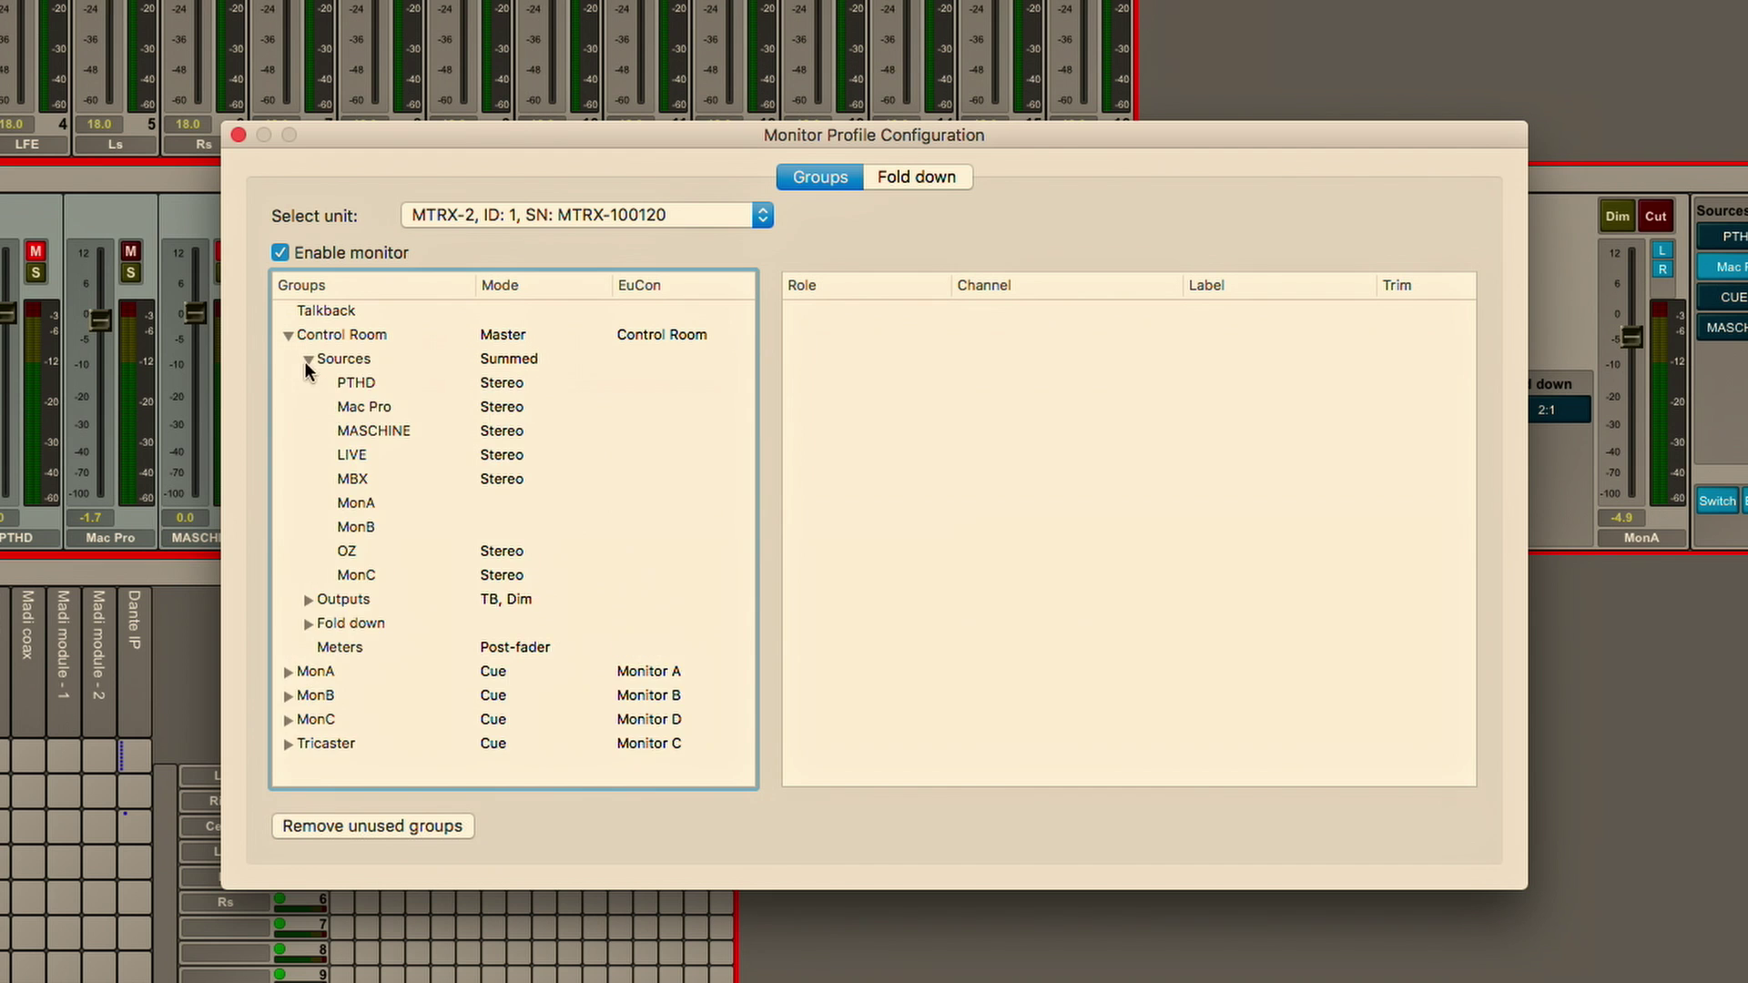
{"action": "left_click", "coordinate": [370, 386]}
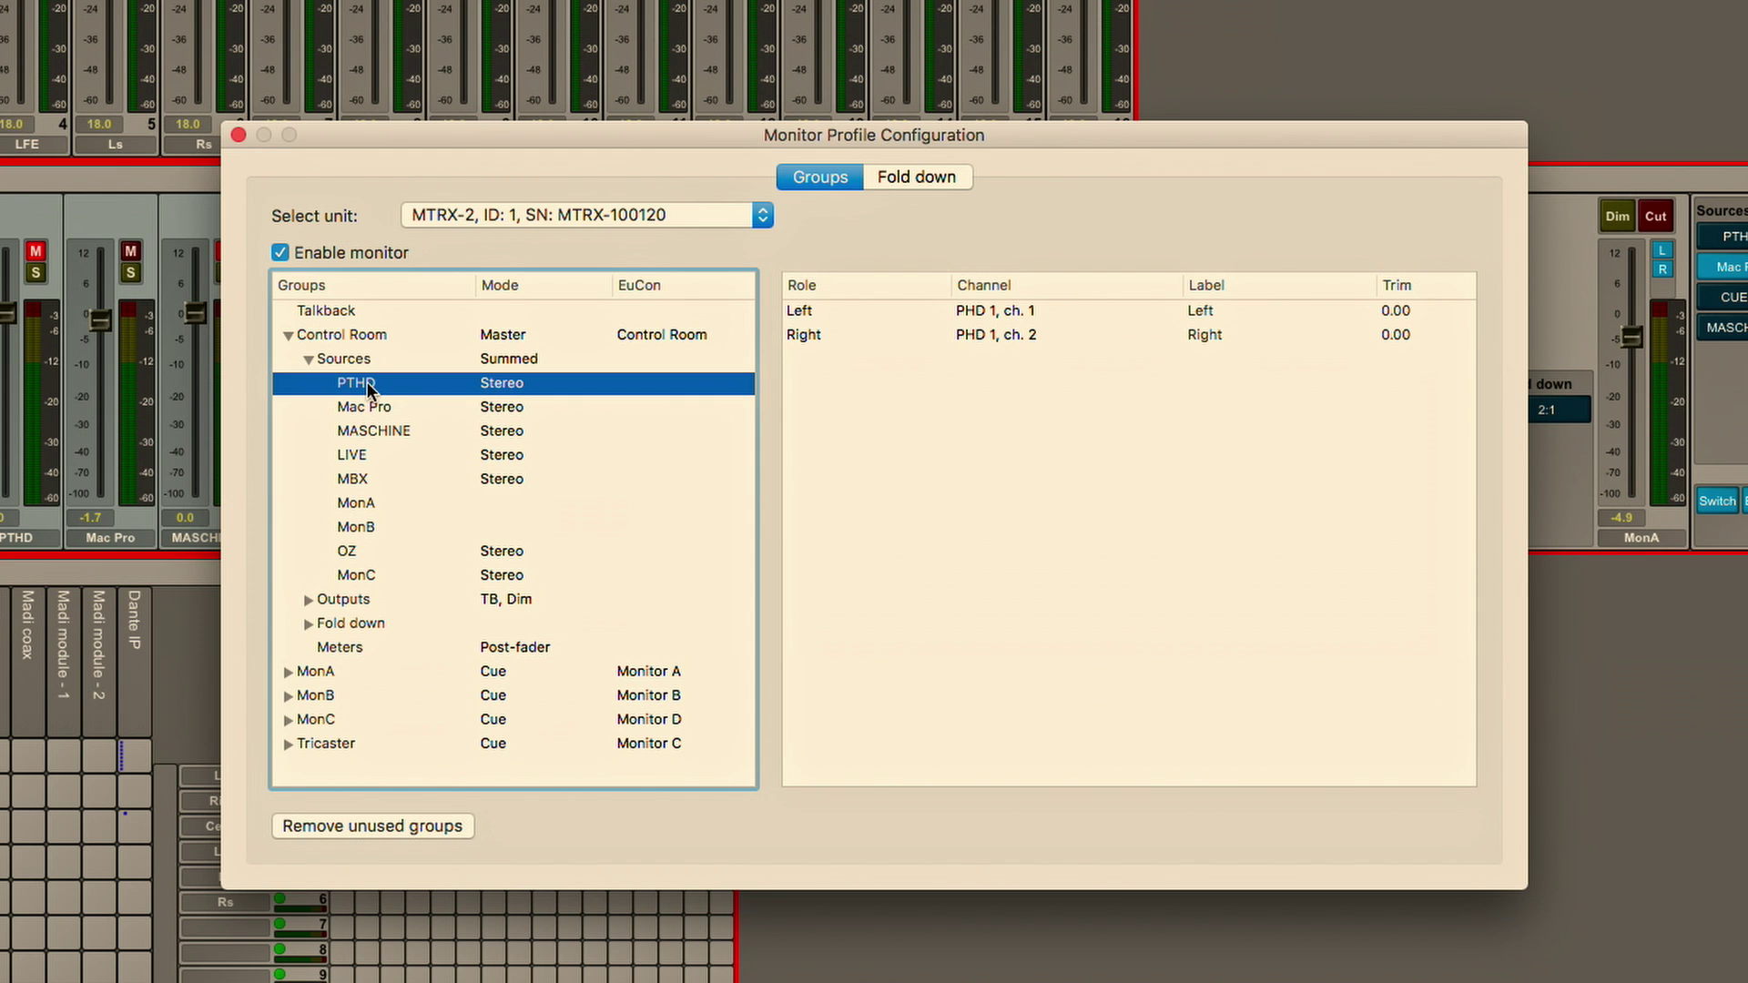
{"action": "left_click", "coordinate": [853, 314]}
{"action": "right_click", "coordinate": [853, 316]}
{"action": "mouse_move", "coordinate": [964, 419]}
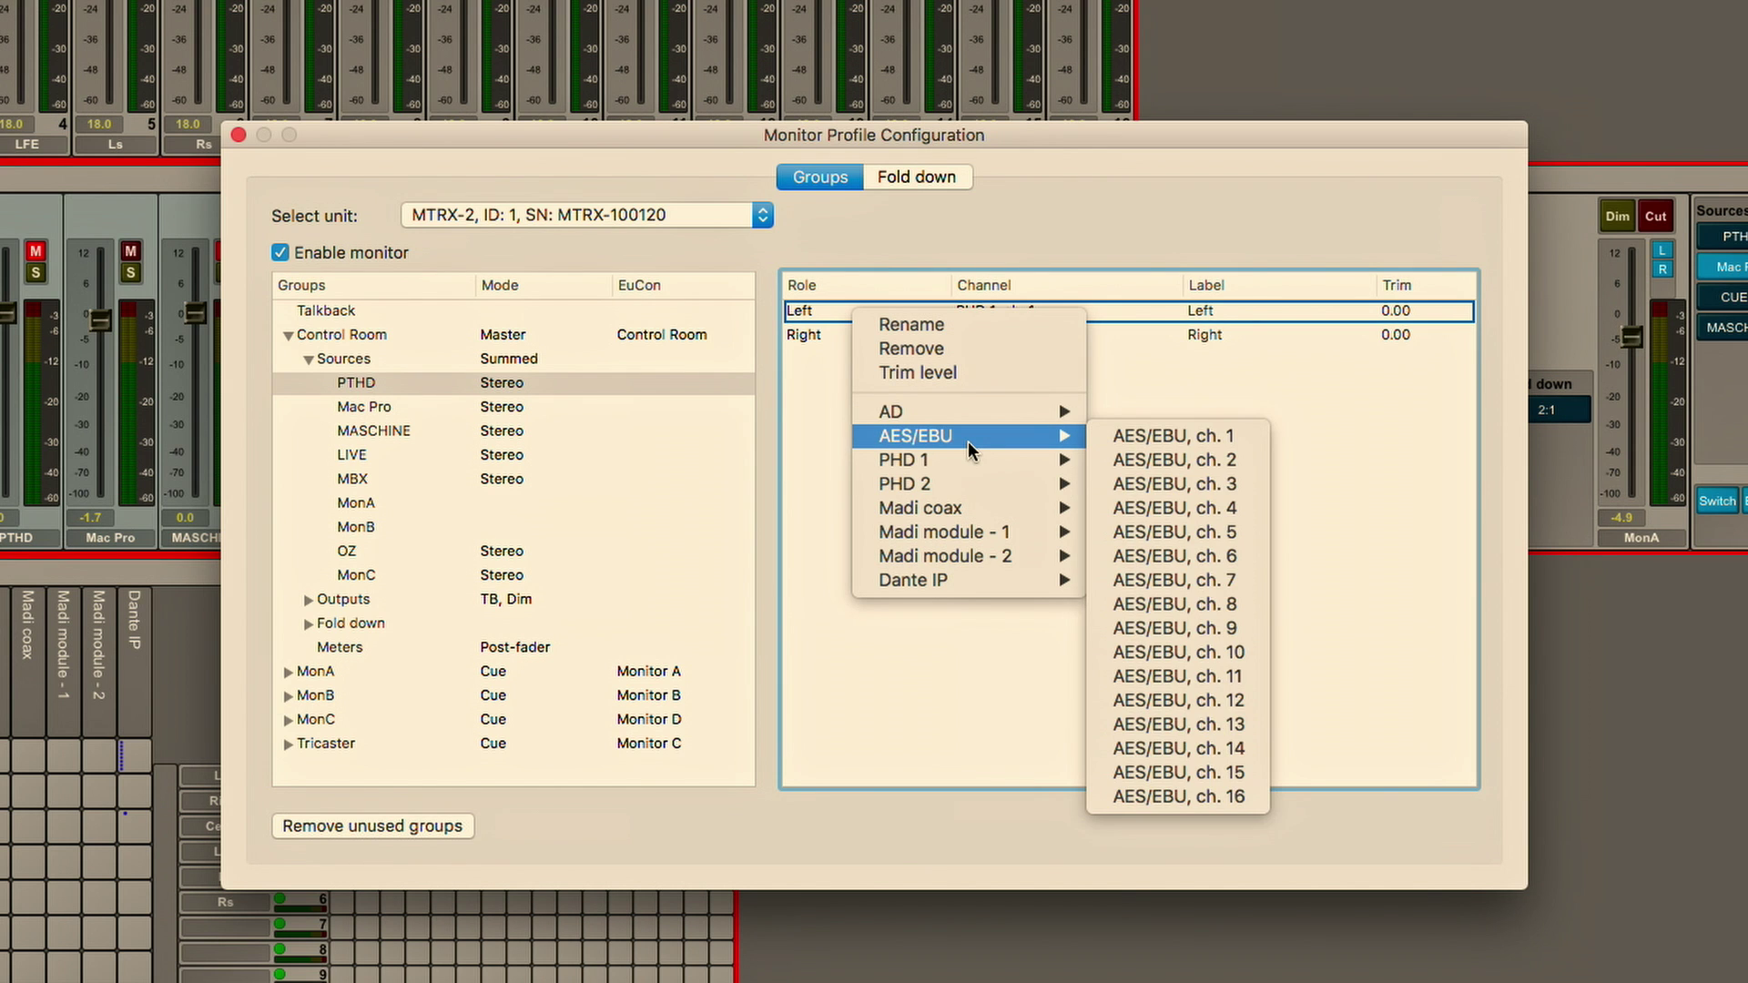
{"action": "mouse_move", "coordinate": [973, 480]}
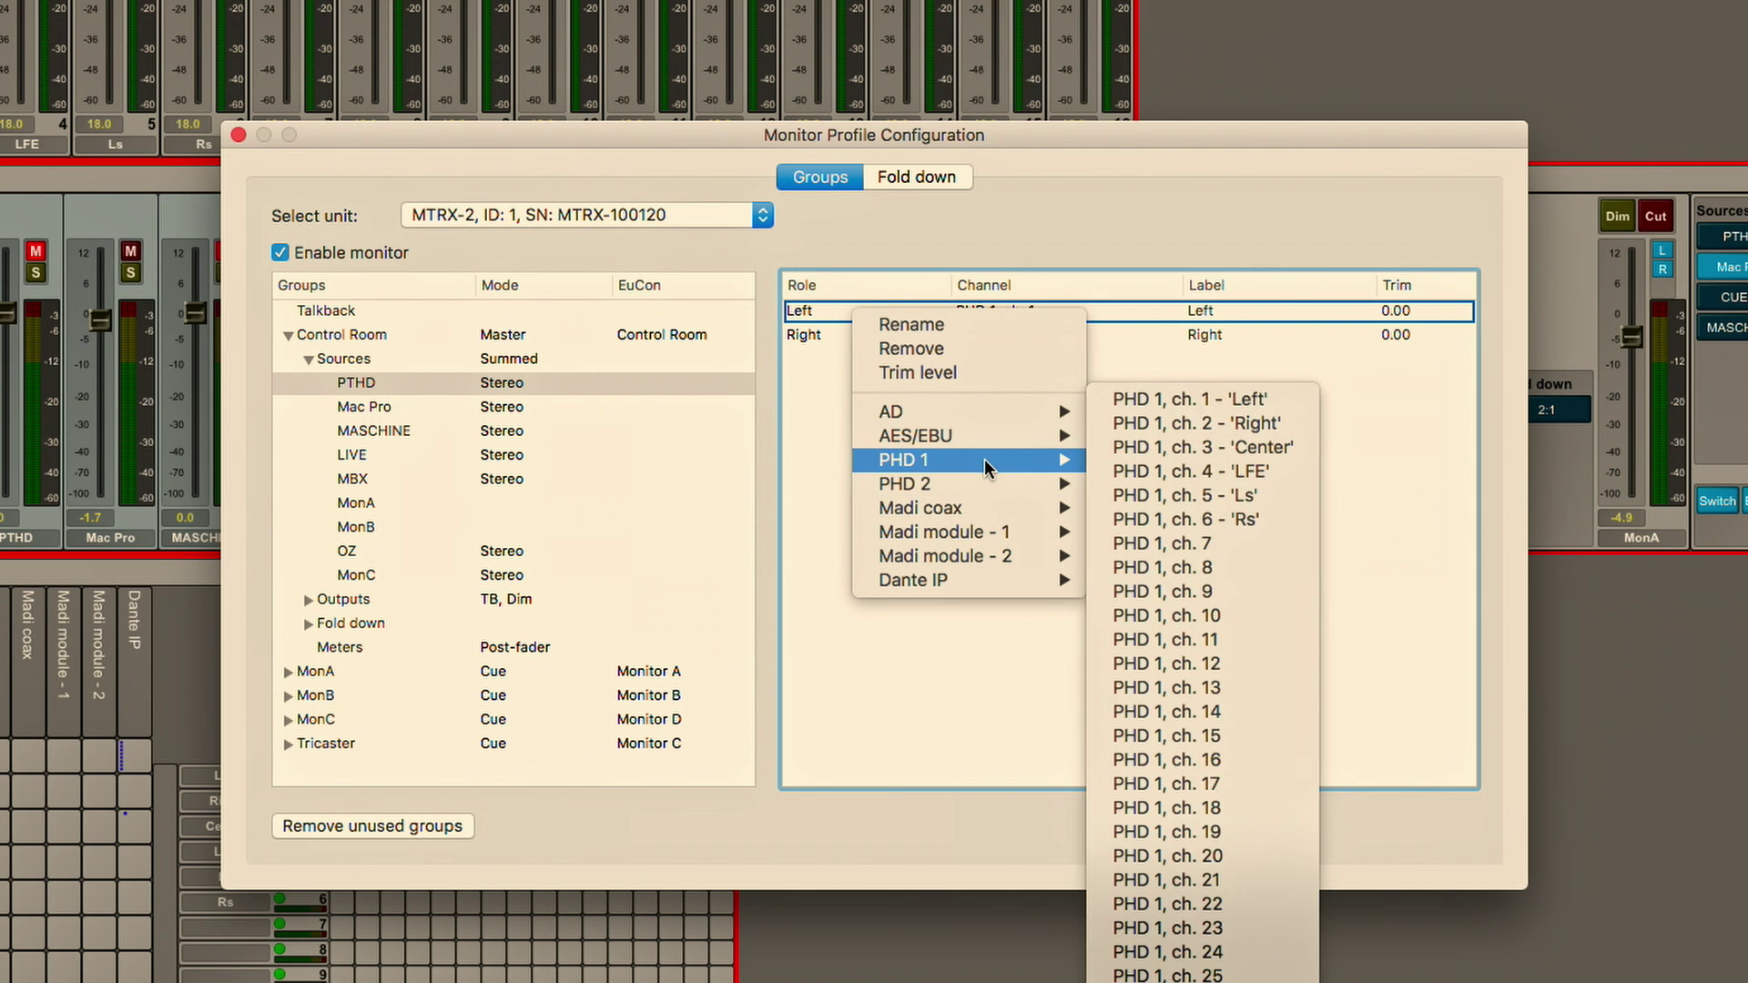
{"action": "left_click", "coordinate": [1112, 242]}
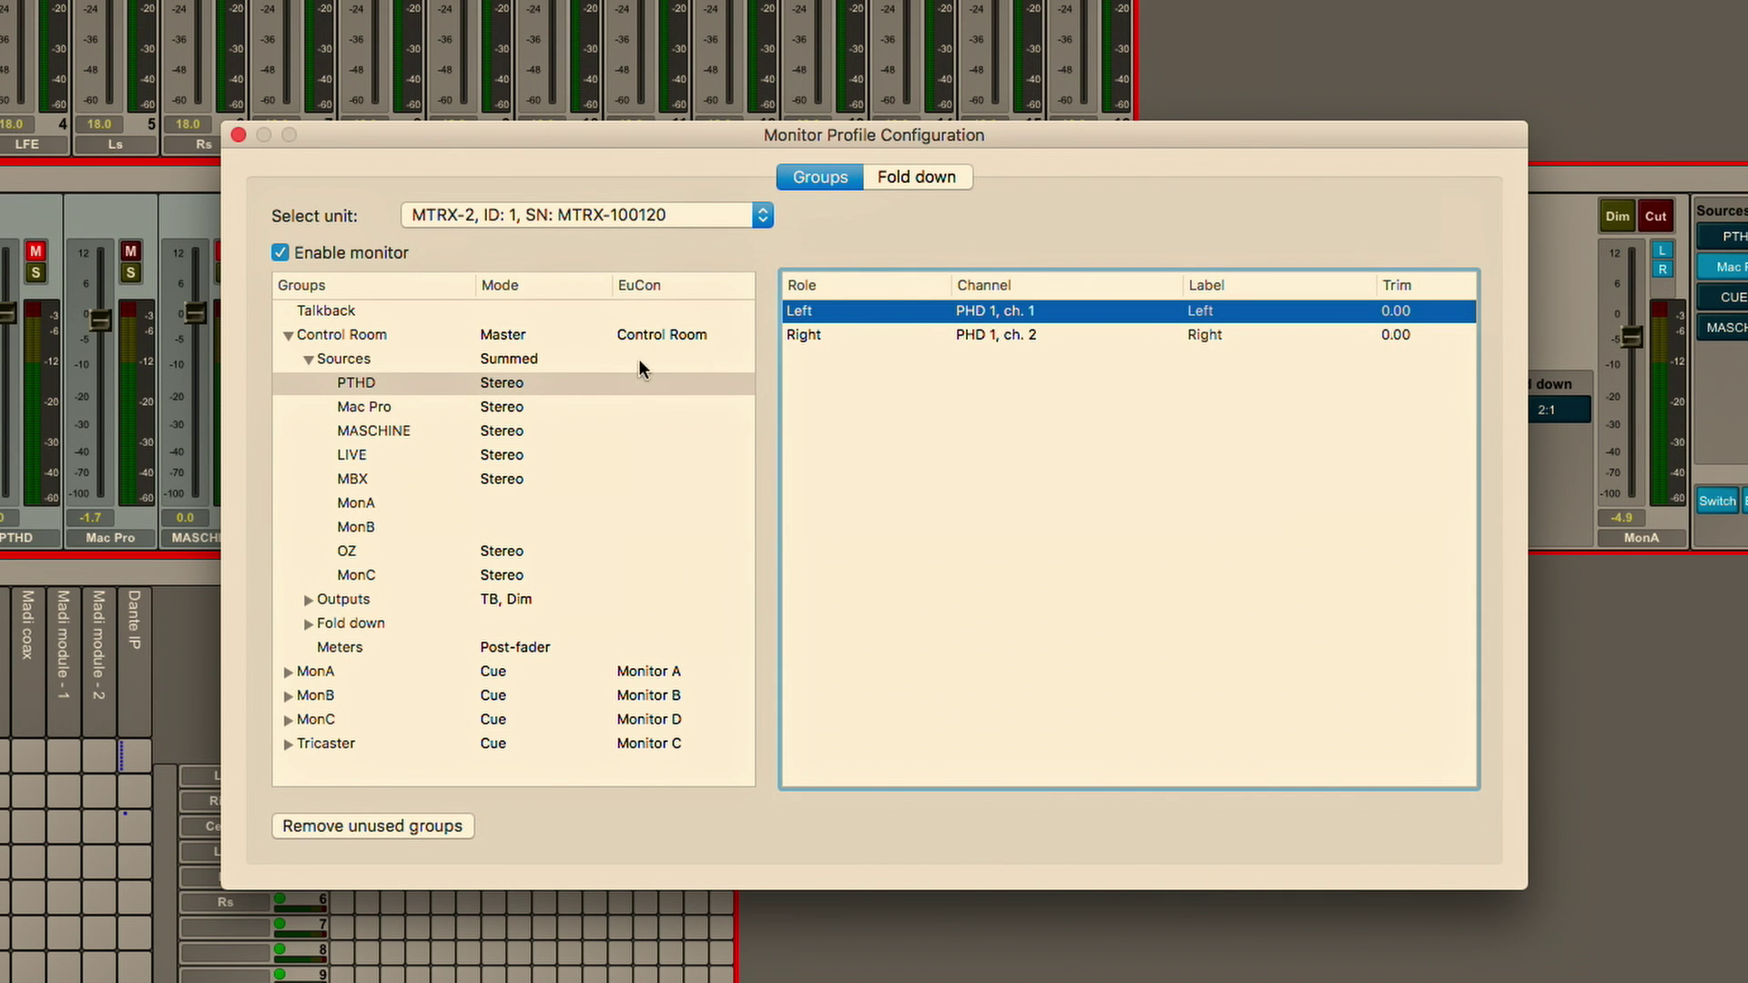
Confirm the Mac Pro source's Left and Right come from Dante IP channels 1 and 2
{"action": "left_click", "coordinate": [371, 406]}
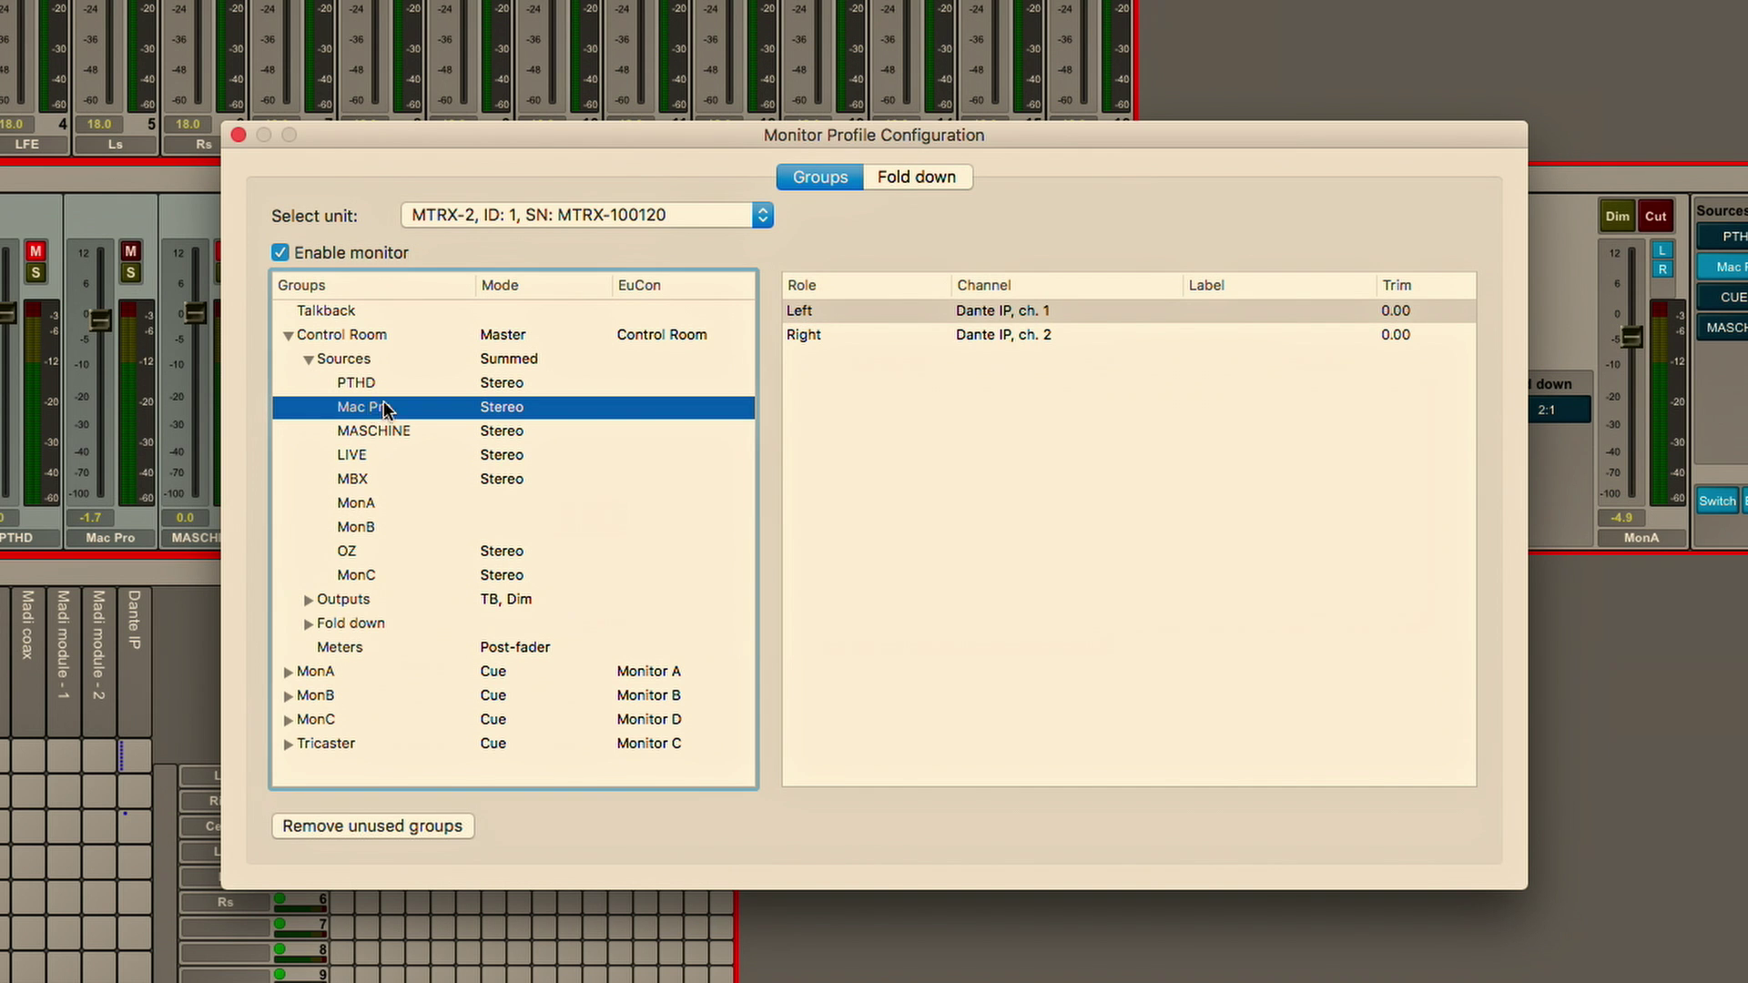
{"action": "right_click", "coordinate": [914, 323]}
{"action": "mouse_move", "coordinate": [991, 586]}
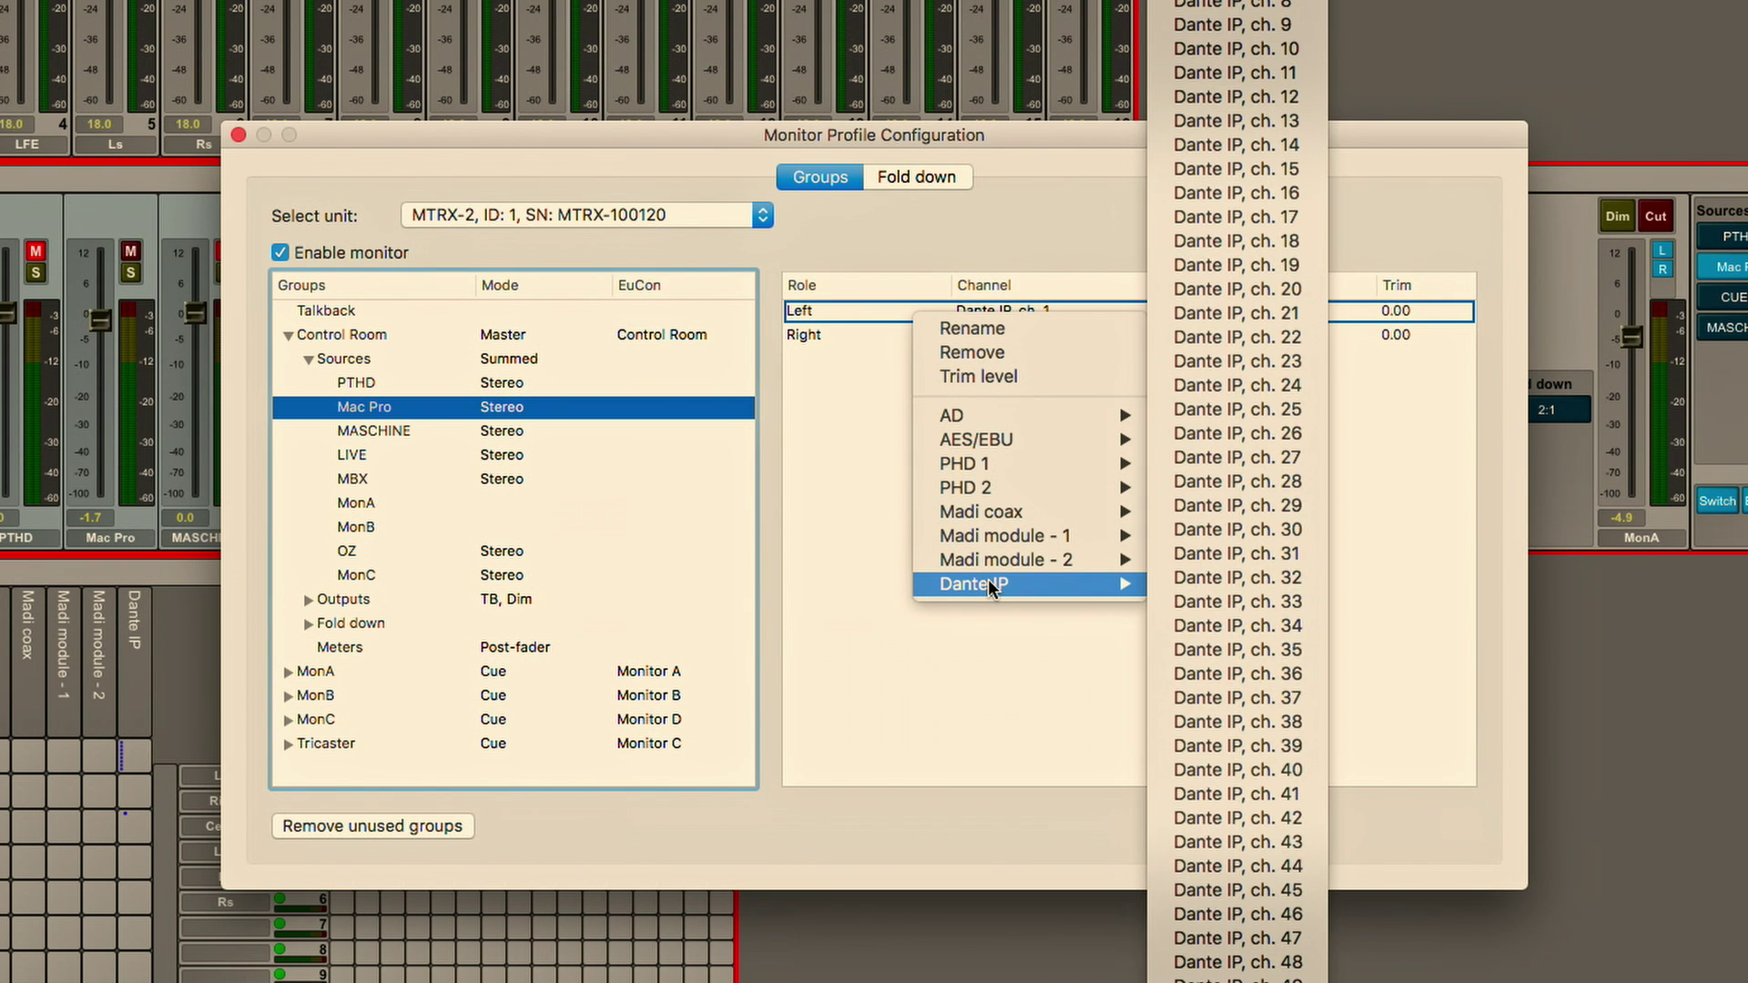
{"action": "left_click", "coordinate": [1055, 200]}
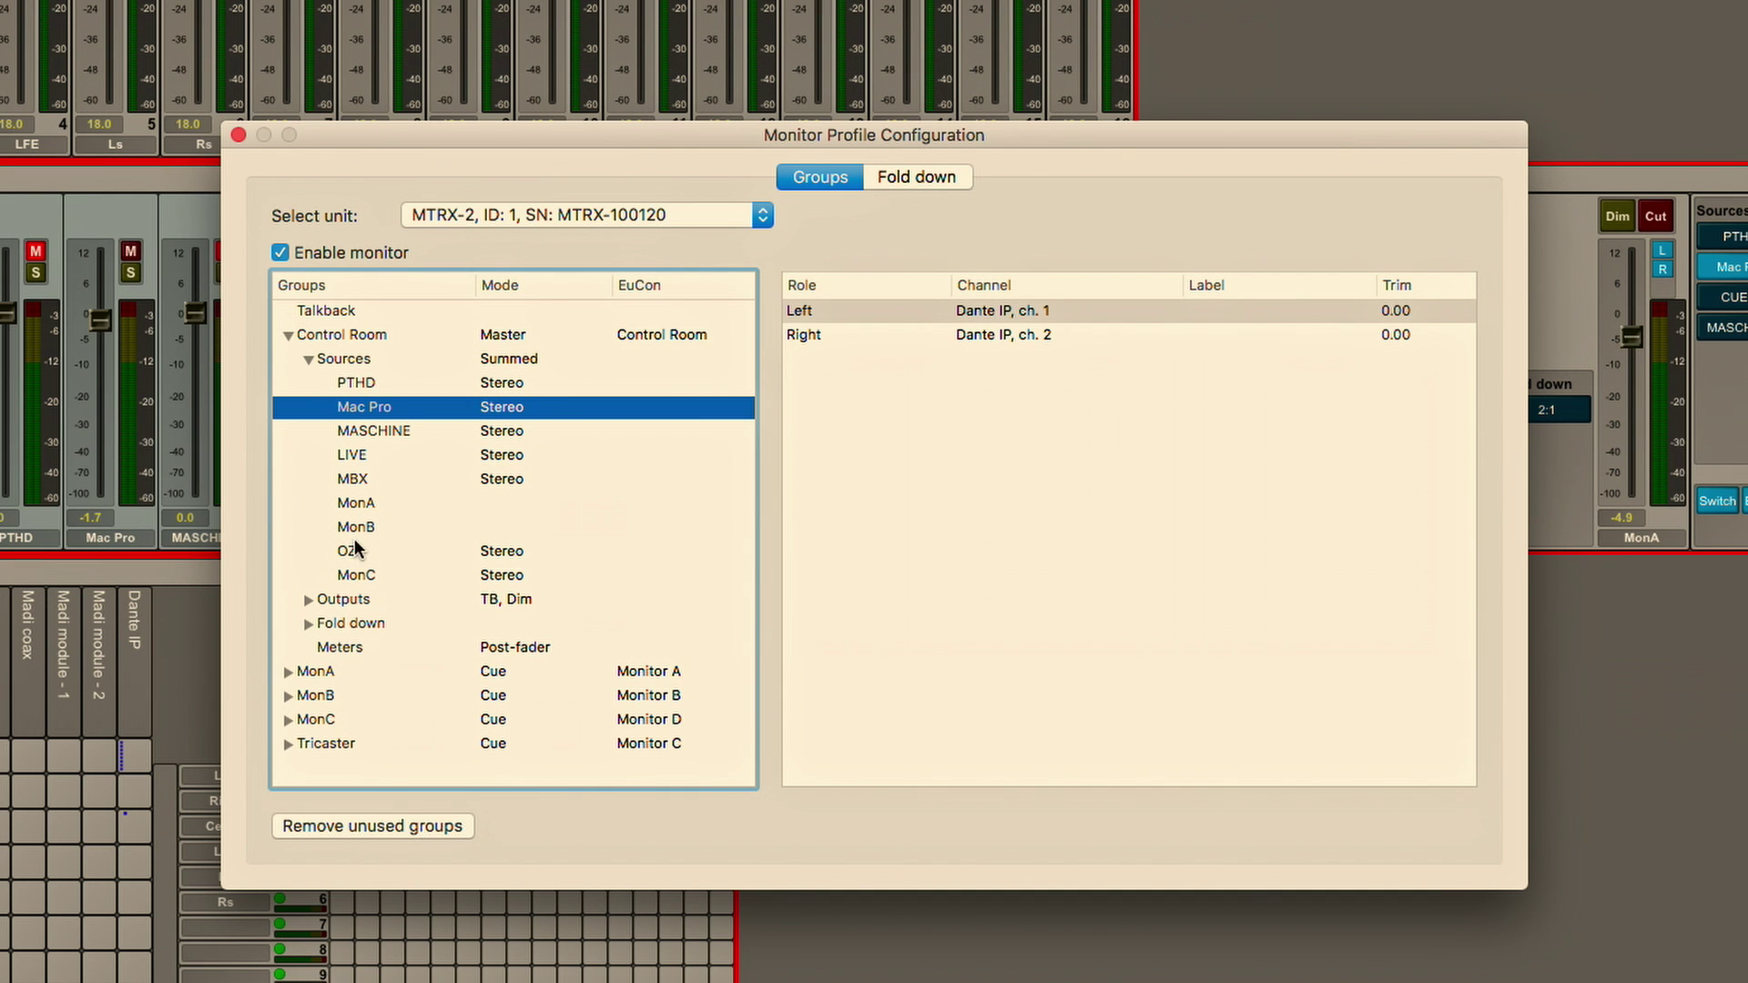
{"action": "left_click", "coordinate": [344, 359]}
Add a new stereo Control Room source and name it Laptop
{"action": "right_click", "coordinate": [350, 358]}
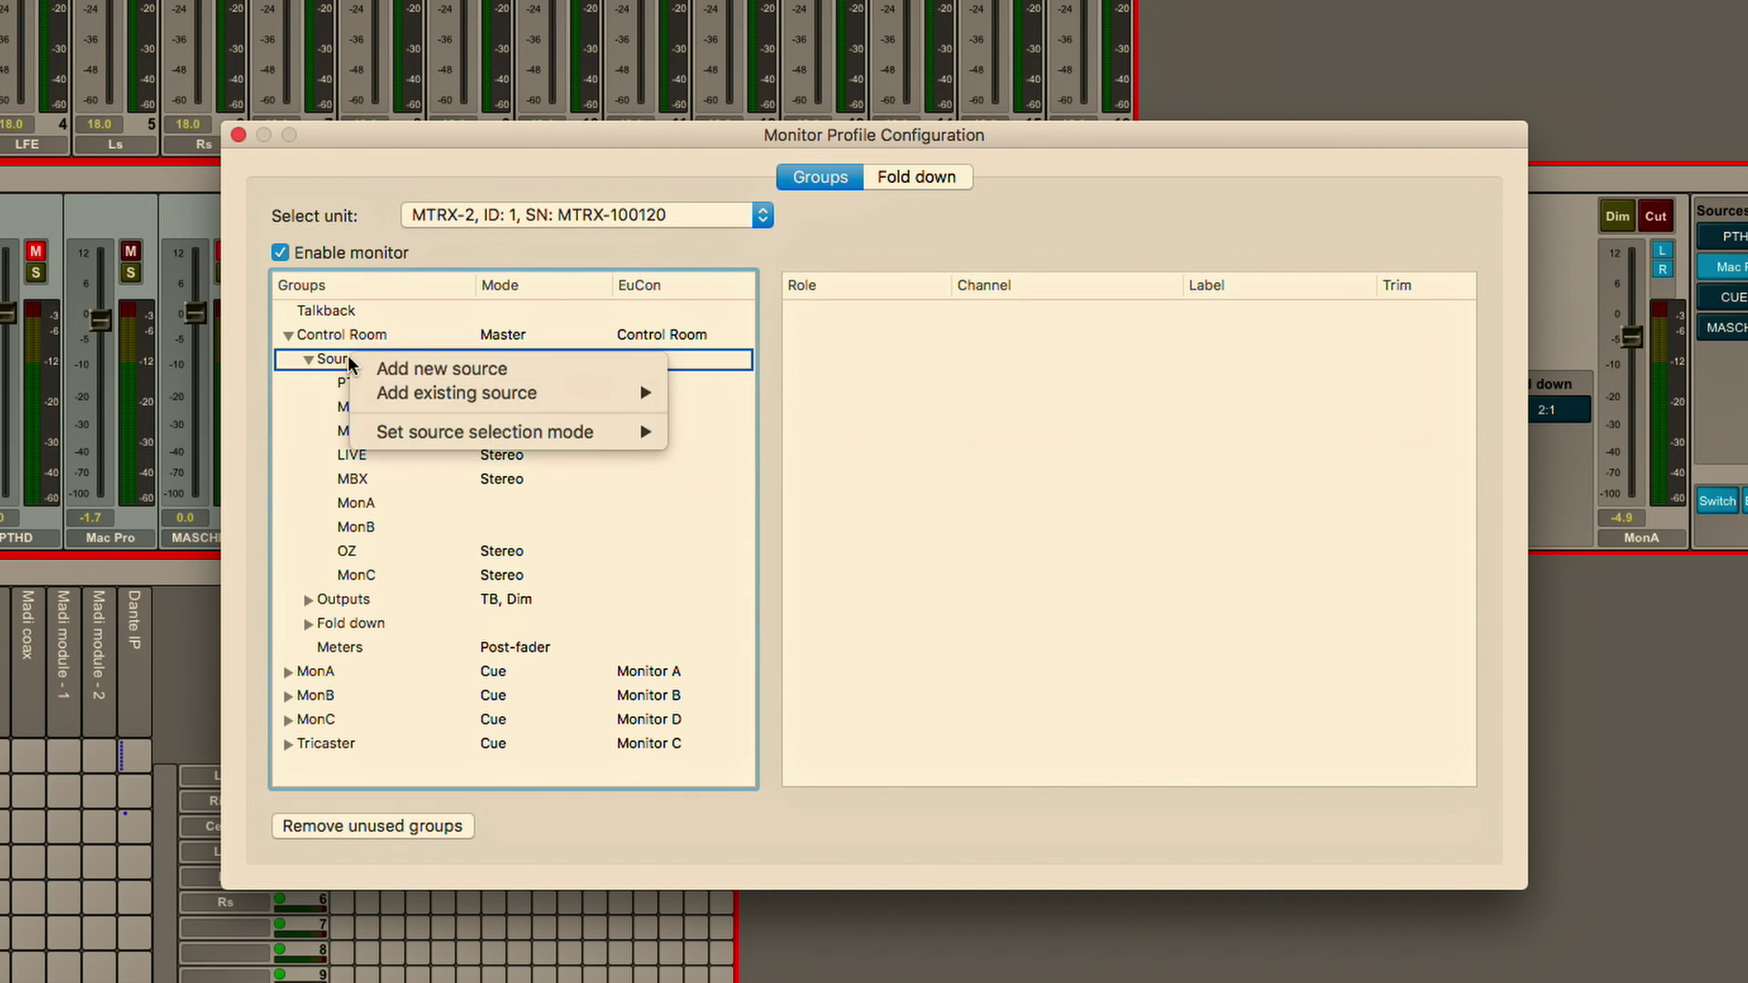
{"action": "left_click", "coordinate": [460, 371]}
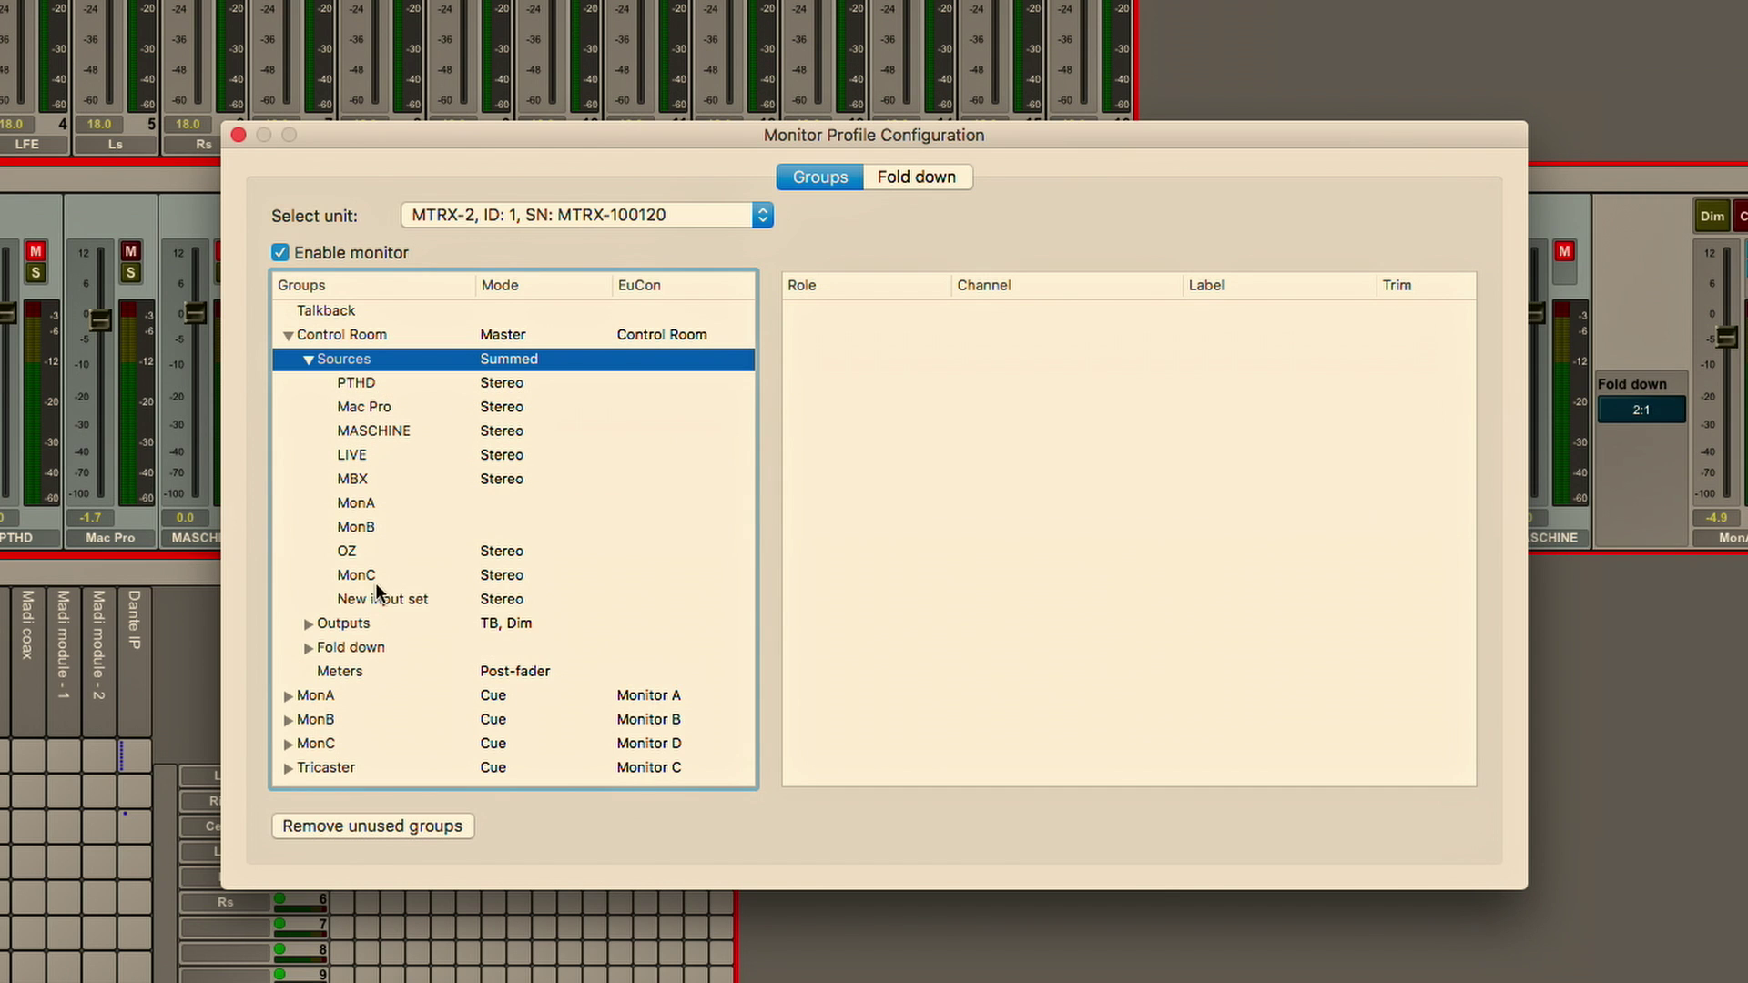
{"action": "double_click", "coordinate": [378, 597]}
{"action": "type", "text": "La"}
{"action": "key", "text": "Return"}
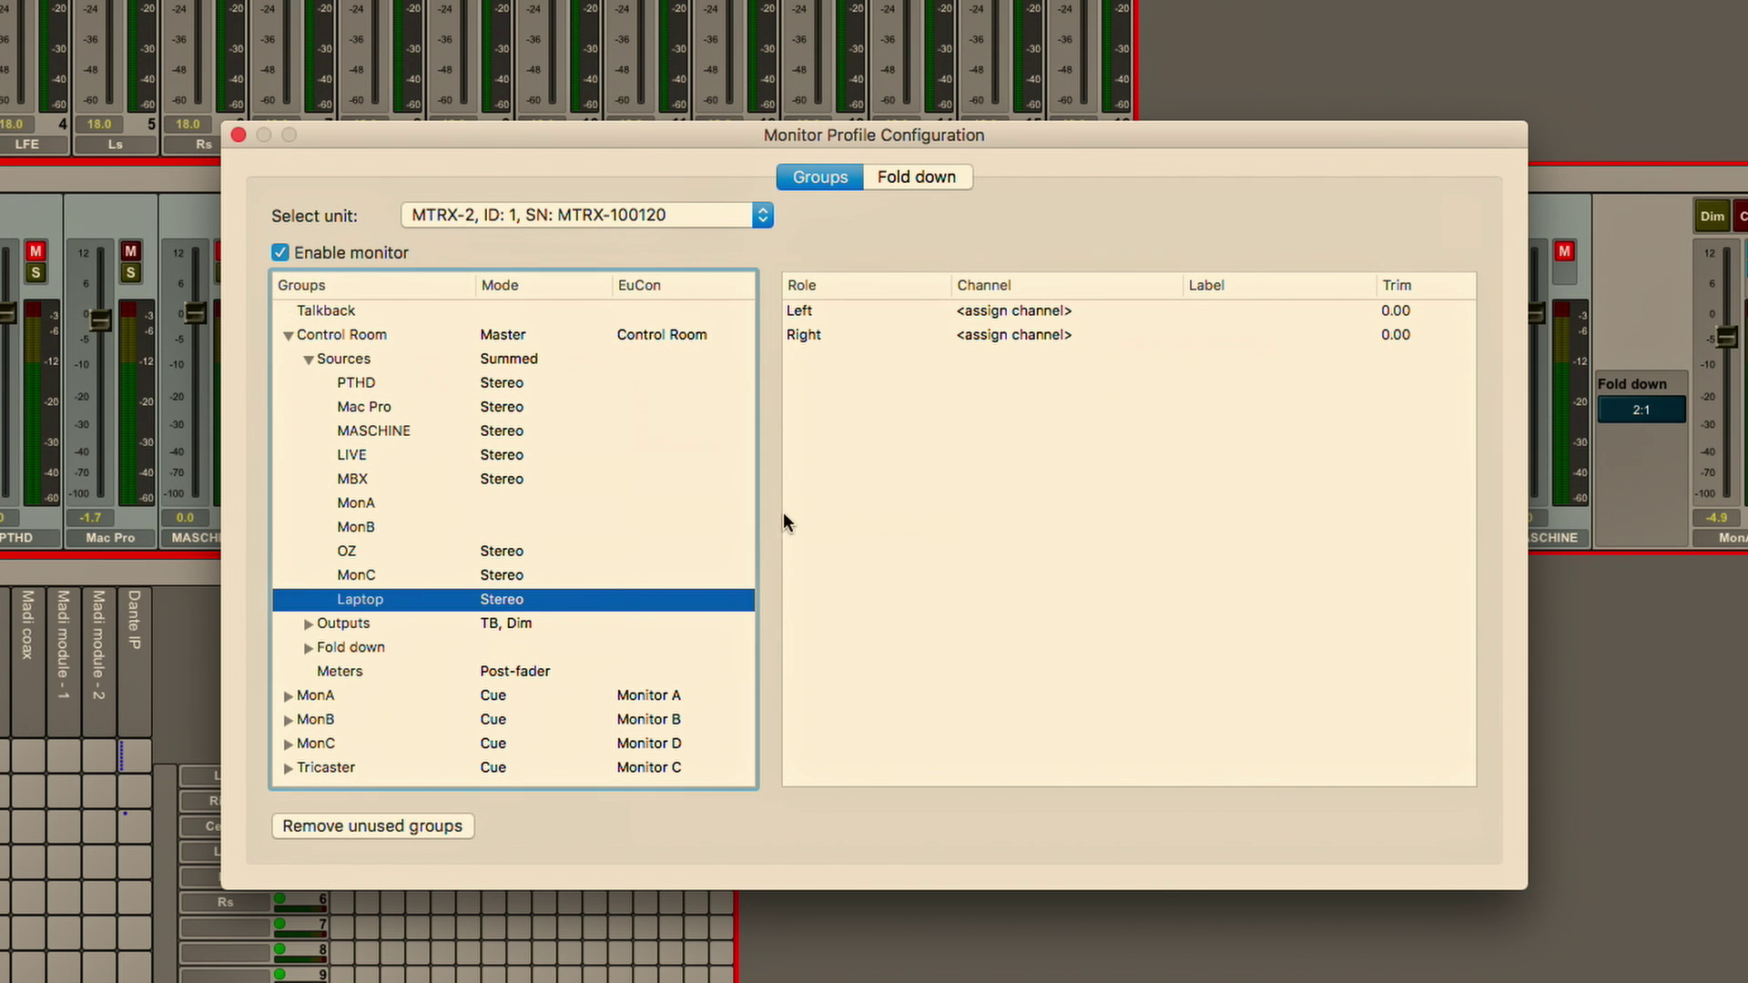
Route Laptop's Left to Dante IP channel 7 and start assigning its Right channel
{"action": "left_click", "coordinate": [1002, 319]}
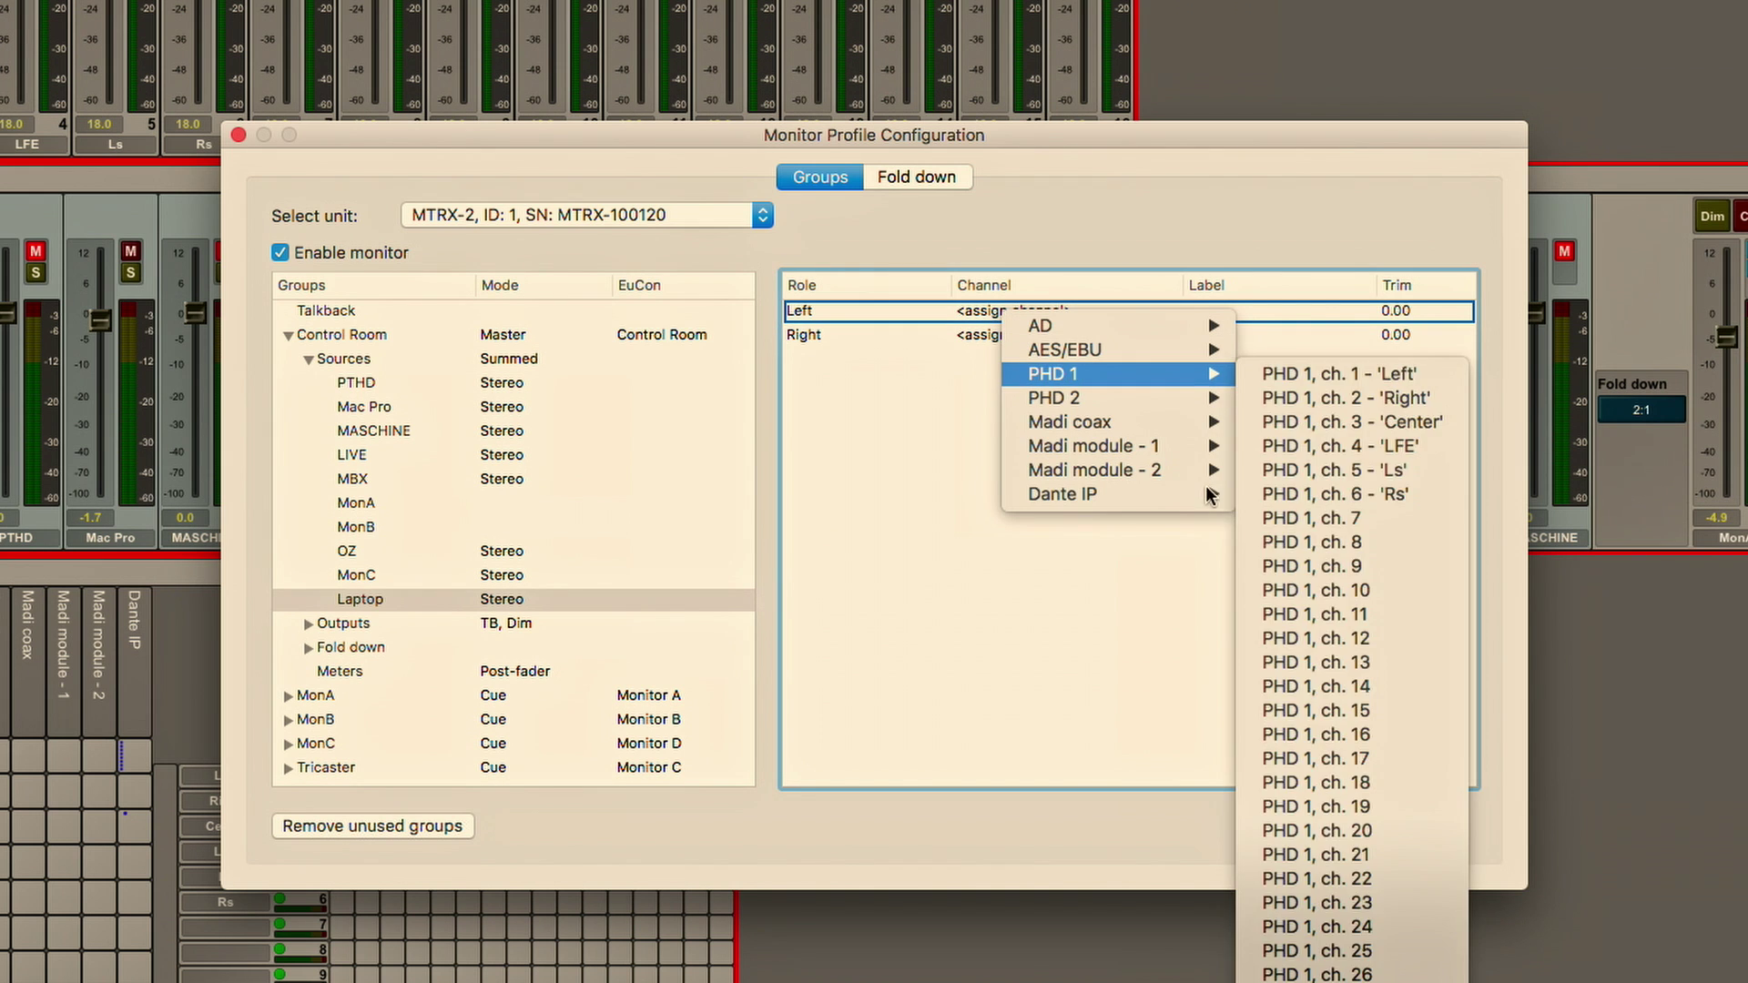
{"action": "mouse_move", "coordinate": [1231, 496]}
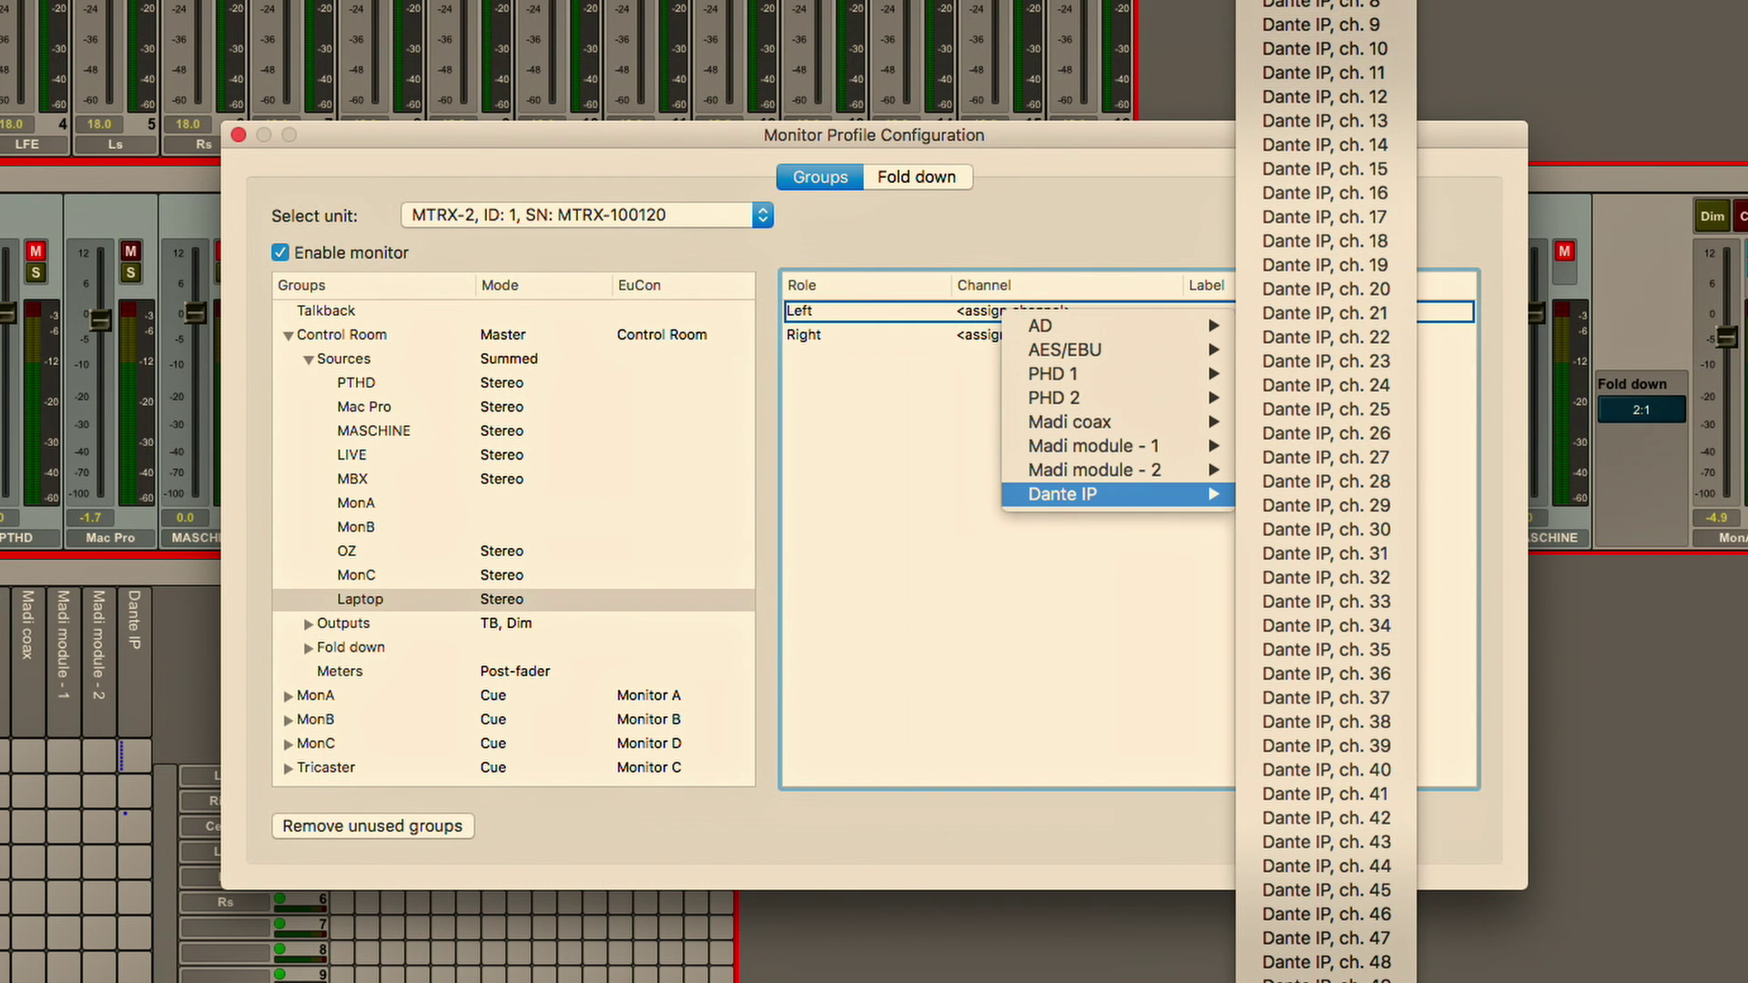
{"action": "left_click", "coordinate": [1320, 7]}
{"action": "left_click", "coordinate": [1067, 337]}
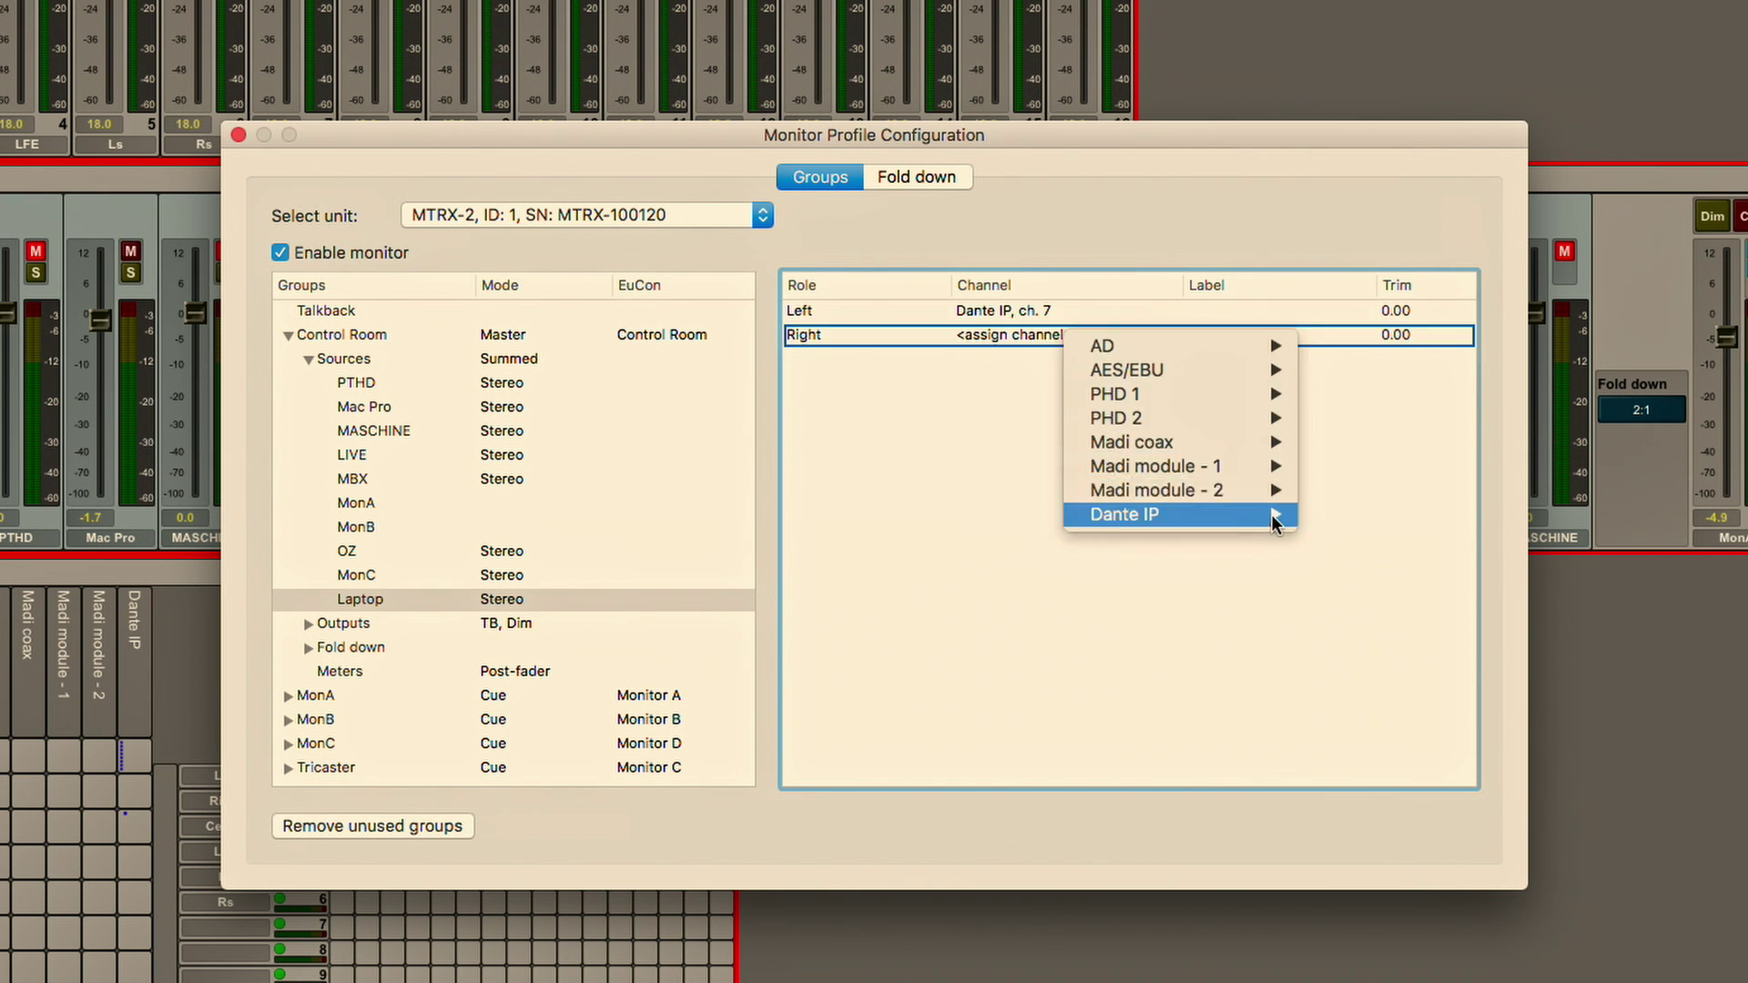
{"action": "mouse_move", "coordinate": [1275, 517]}
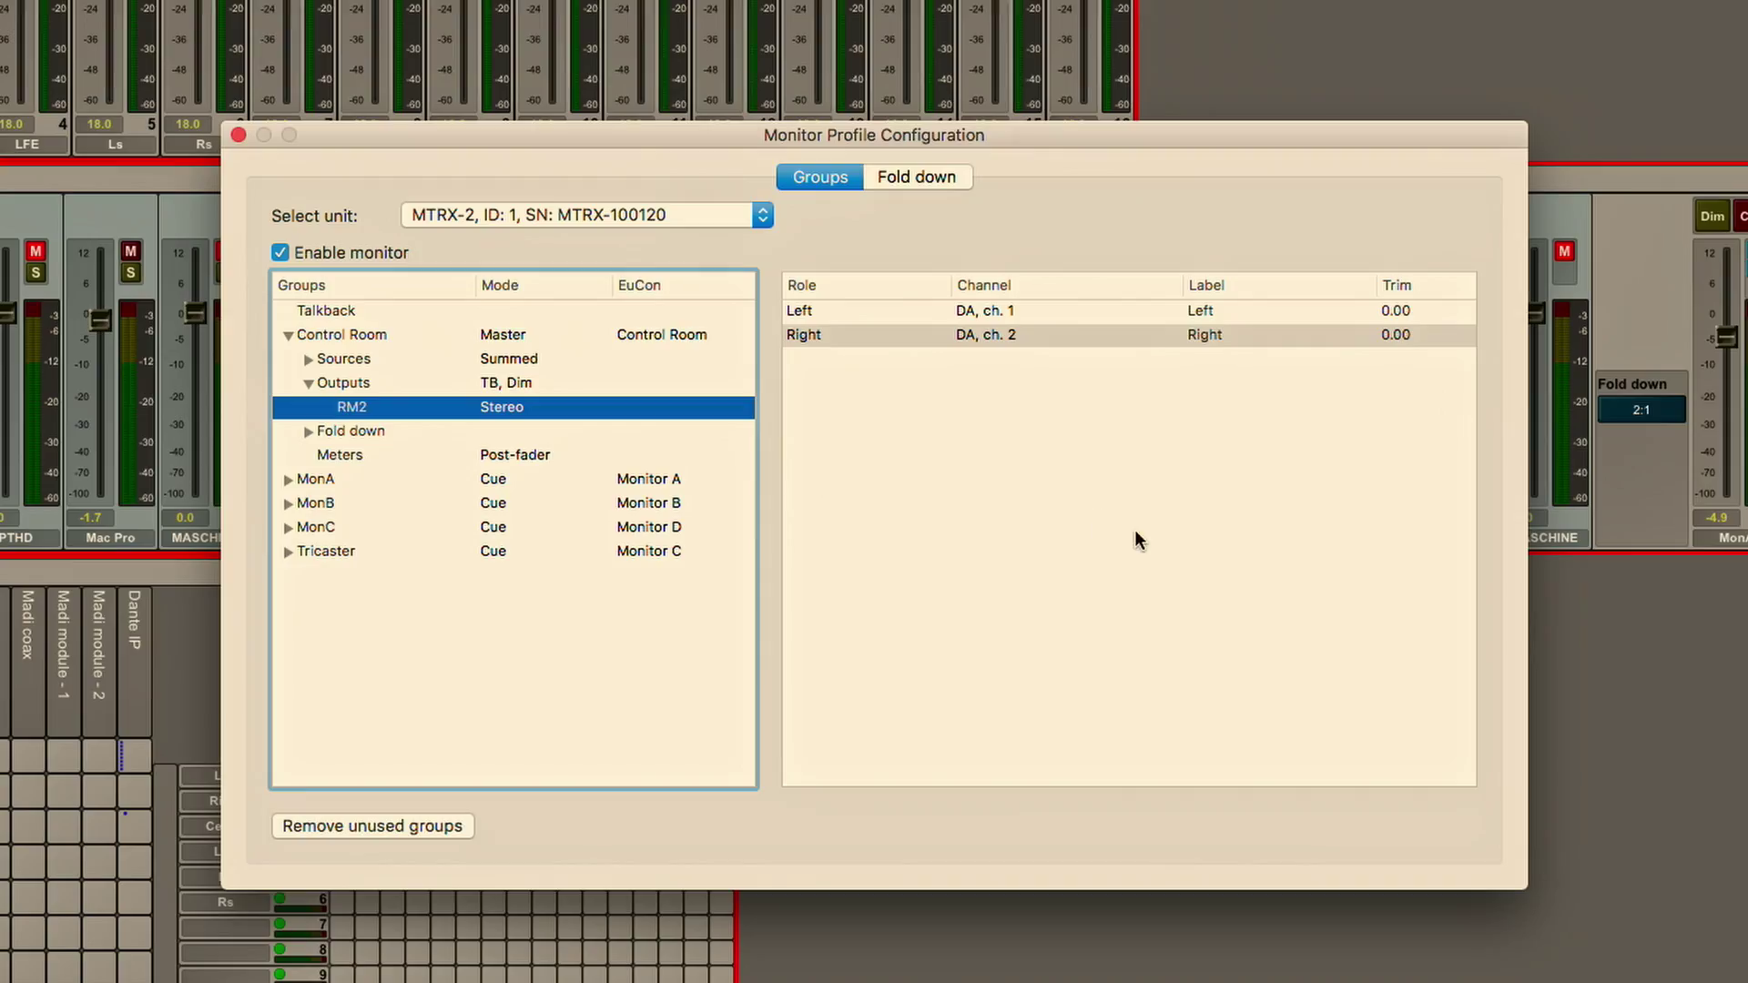
Rename the RM2 output set to Yamaha, keeping Stereo format on DA channels 1 and 2
{"action": "right_click", "coordinate": [1008, 310]}
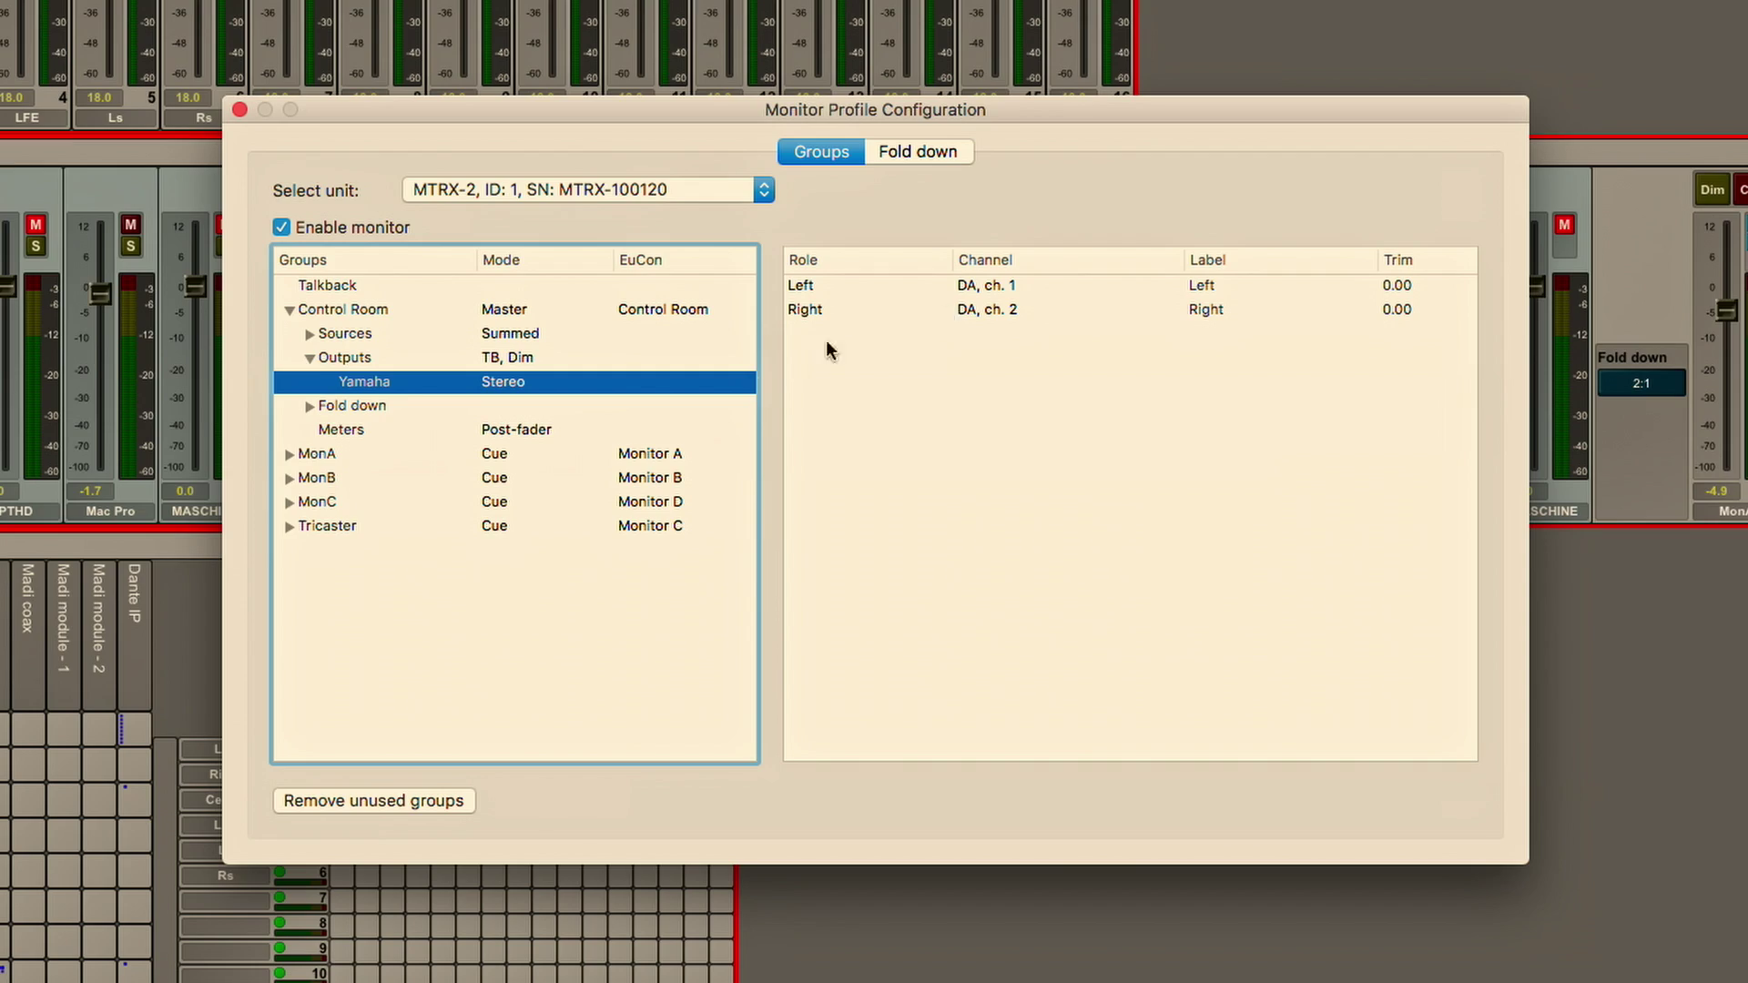
{"action": "right_click", "coordinate": [511, 389]}
{"action": "mouse_move", "coordinate": [664, 476]}
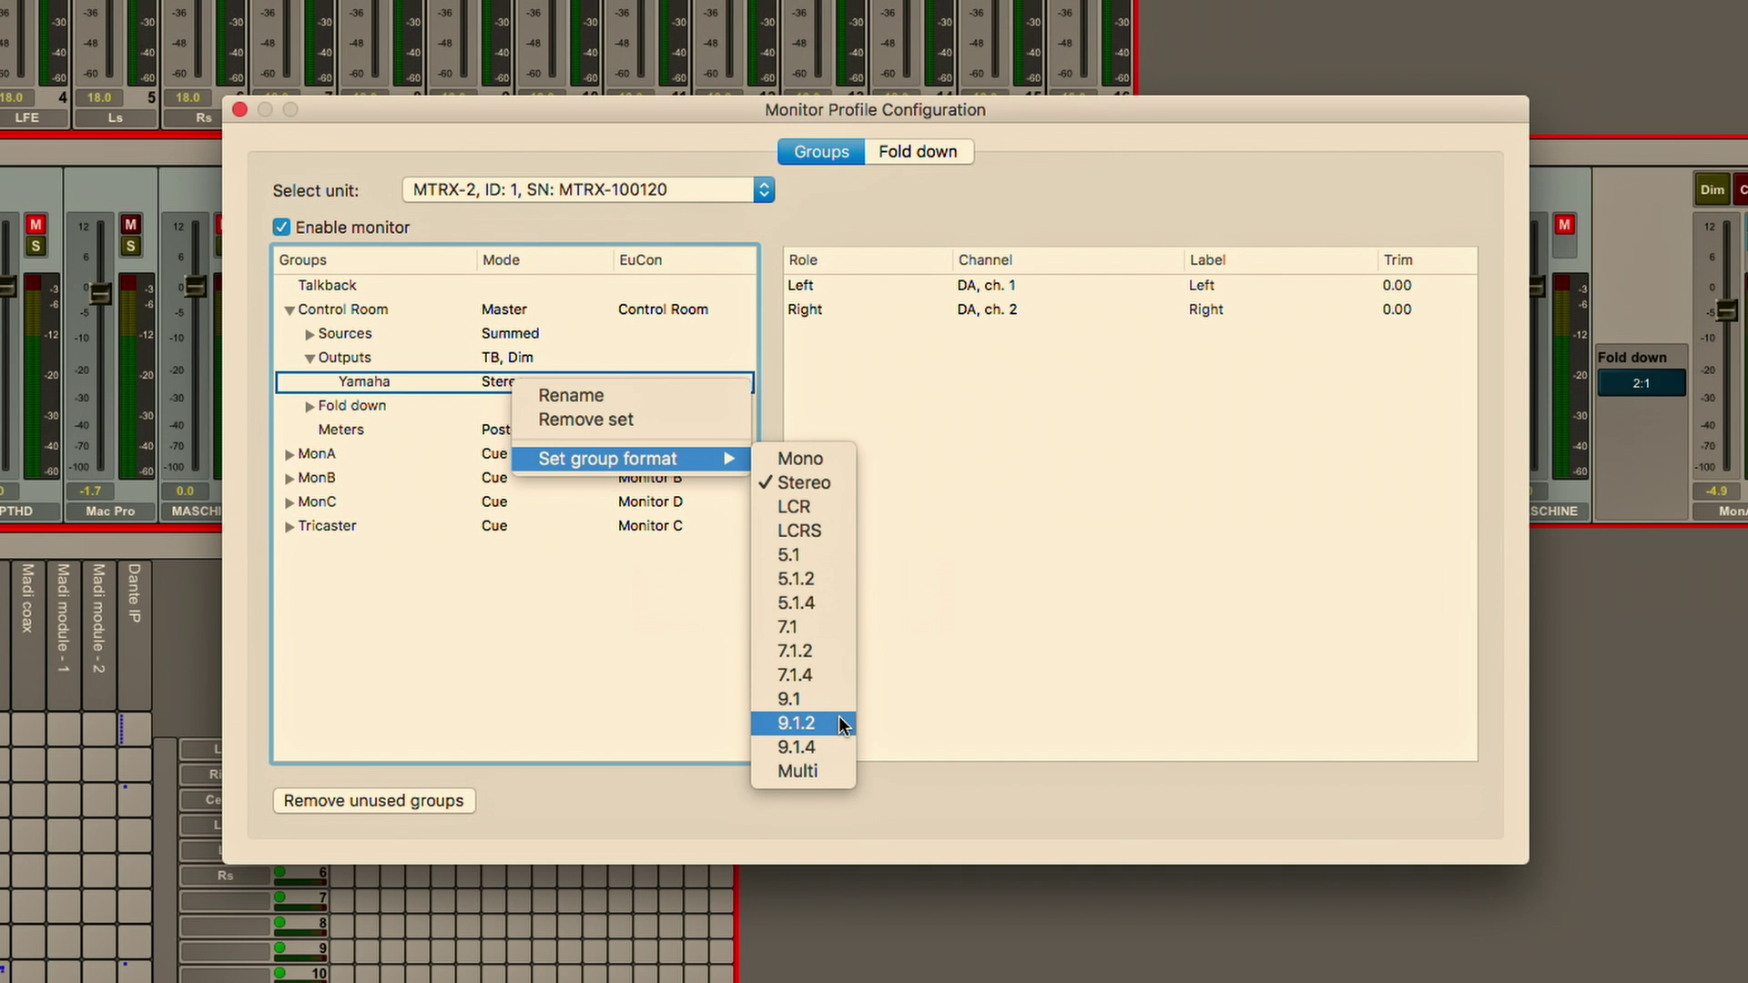
{"action": "left_click", "coordinate": [1057, 189]}
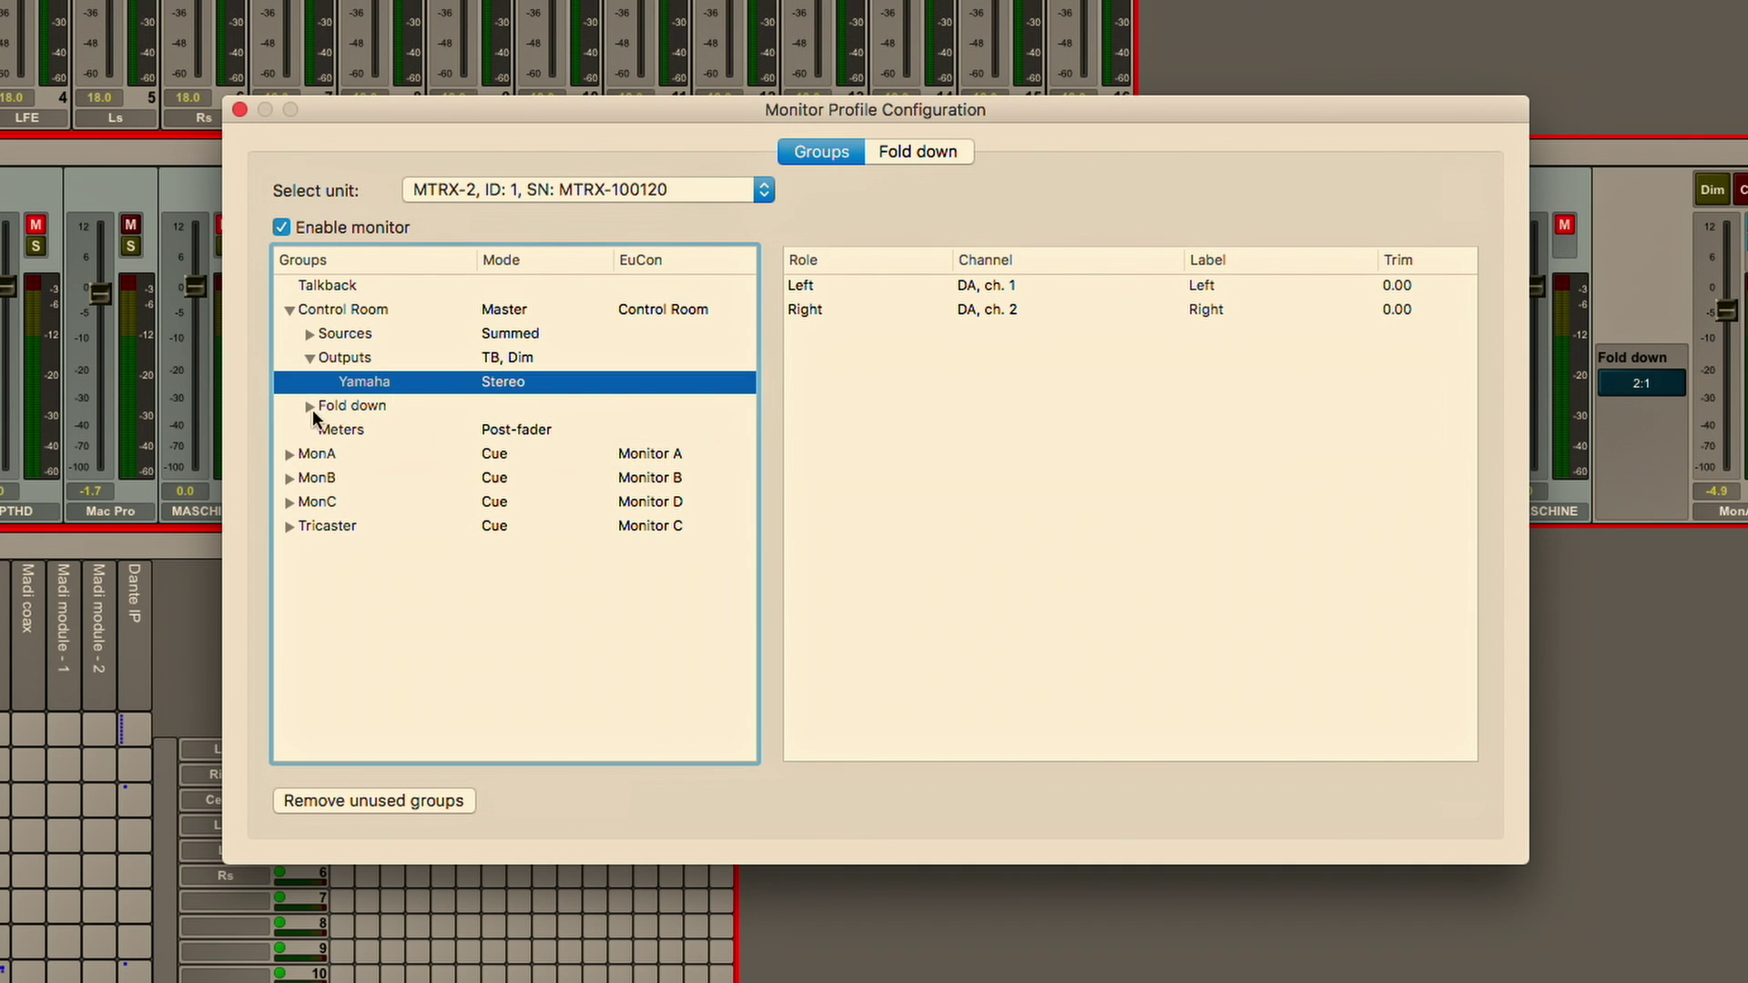
Expand the Control Room fold-down list and view the 5.1>St matrix in the Fold down editor
{"action": "left_click", "coordinate": [310, 358]}
{"action": "left_click", "coordinate": [309, 382]}
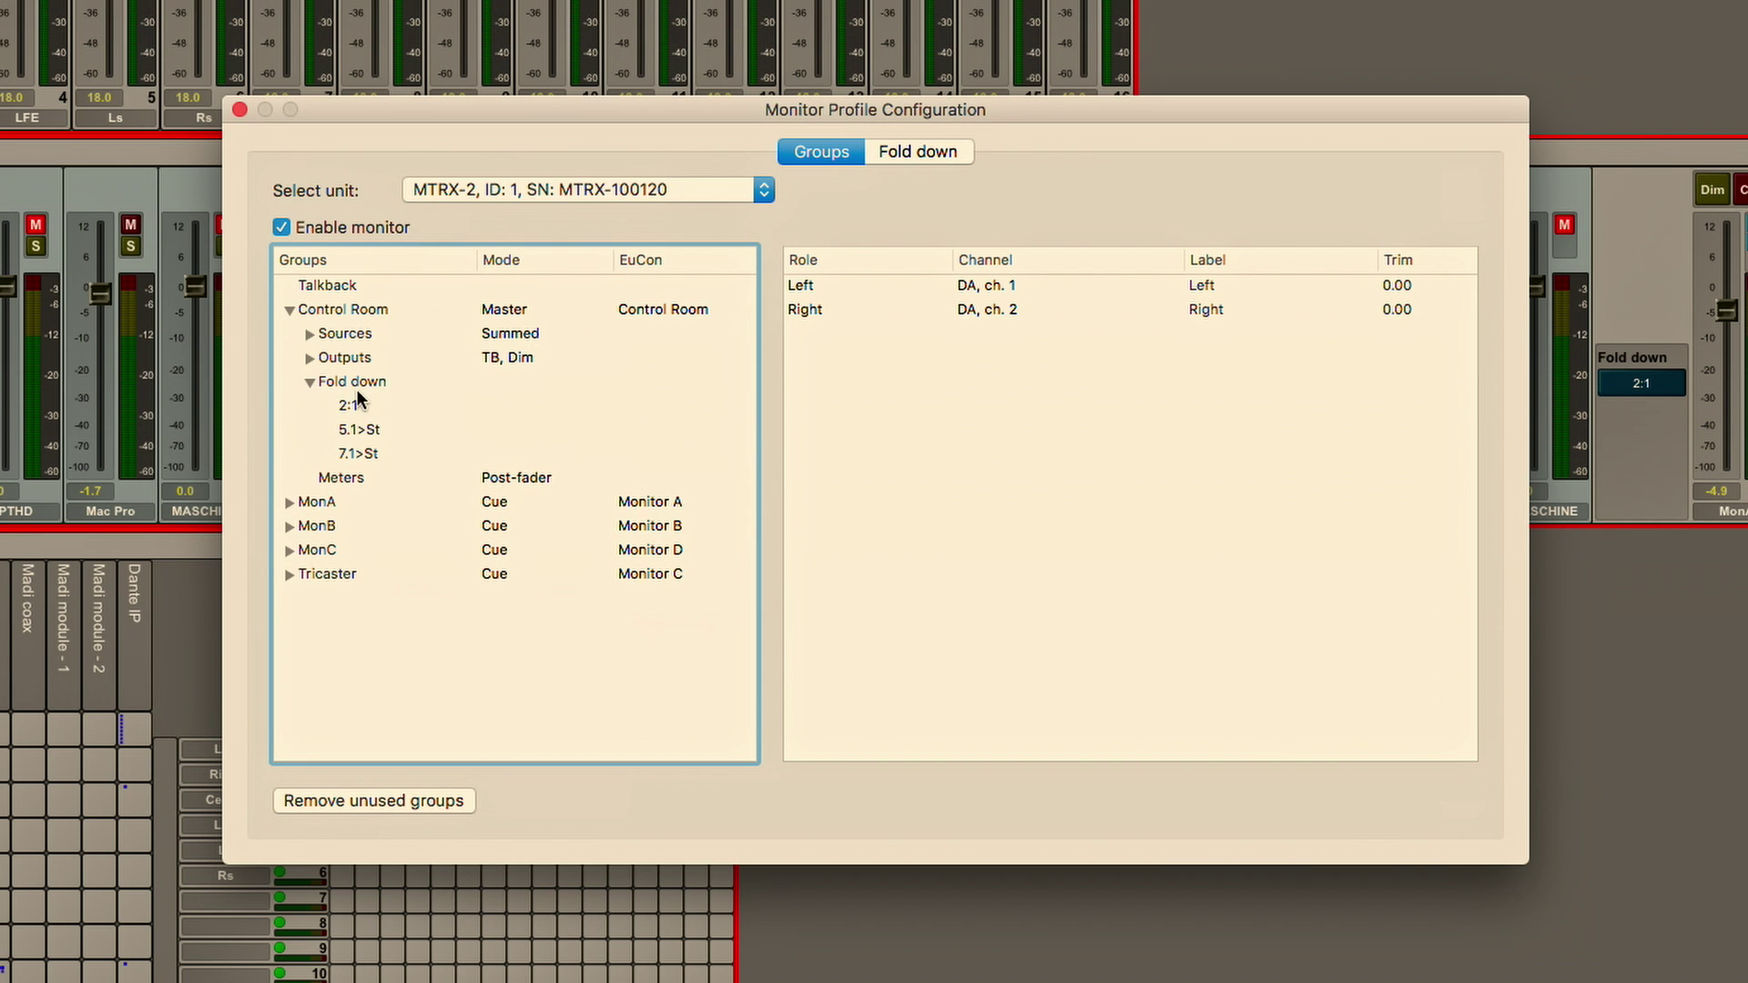
{"action": "left_click", "coordinate": [373, 410]}
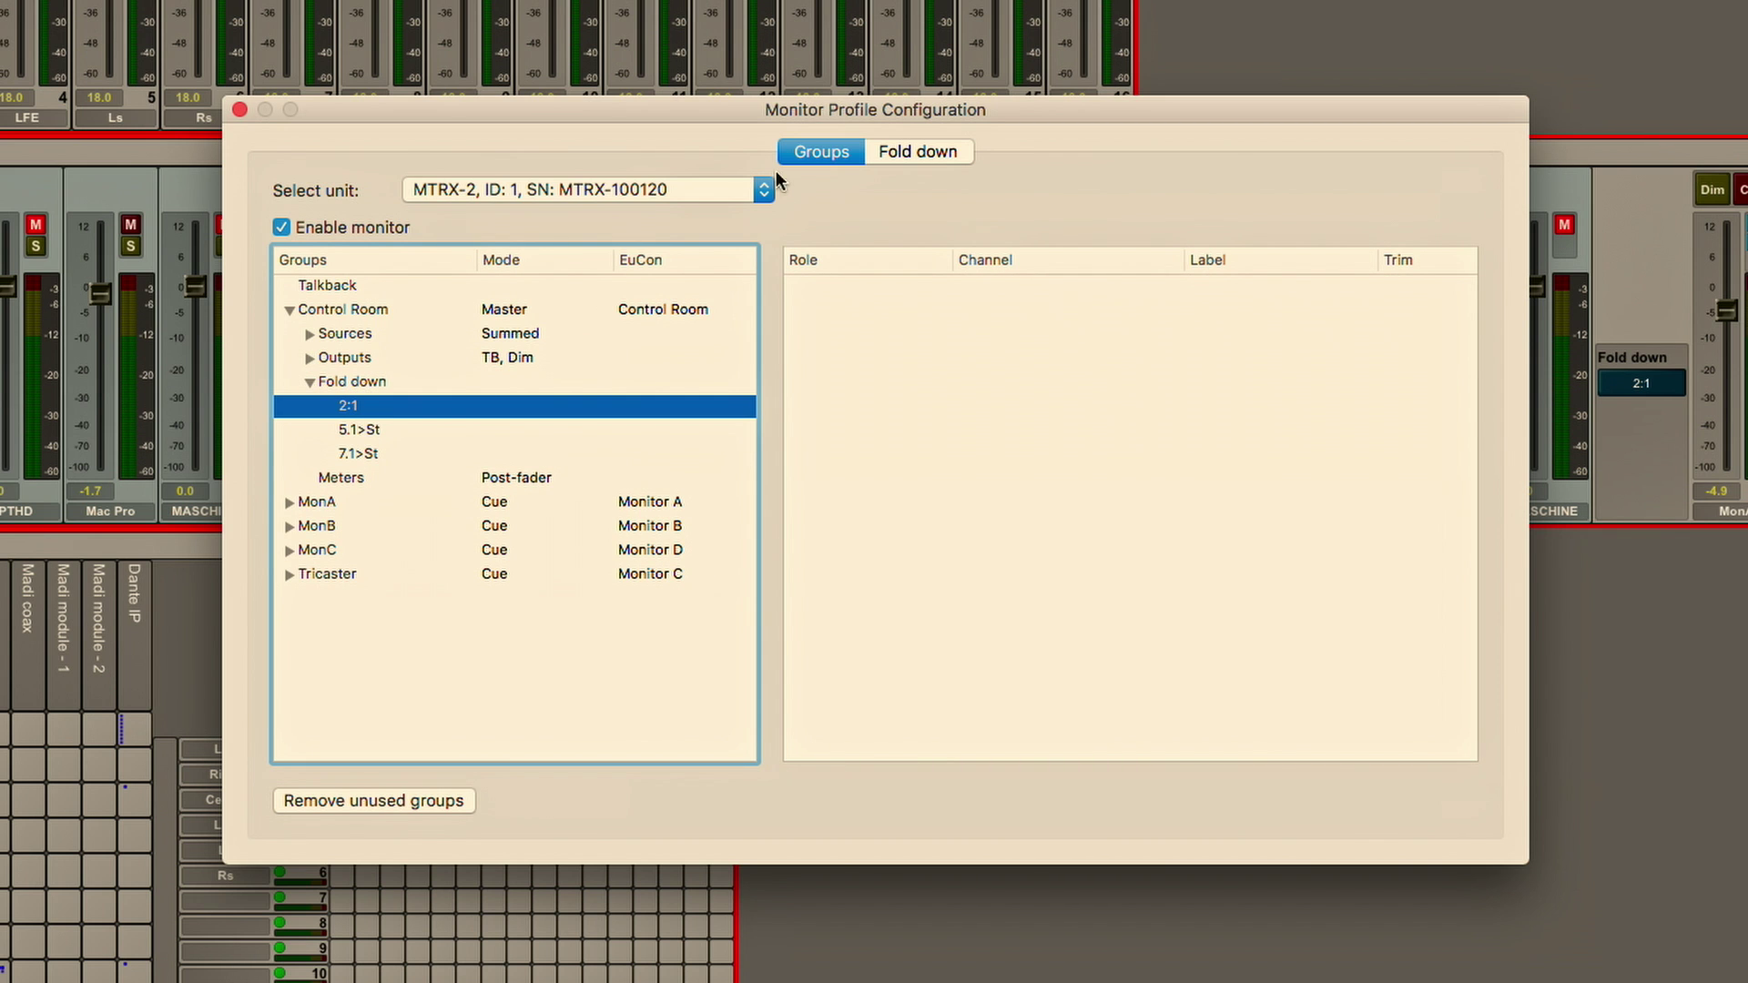
{"action": "left_click", "coordinate": [937, 152]}
{"action": "left_click", "coordinate": [310, 314]}
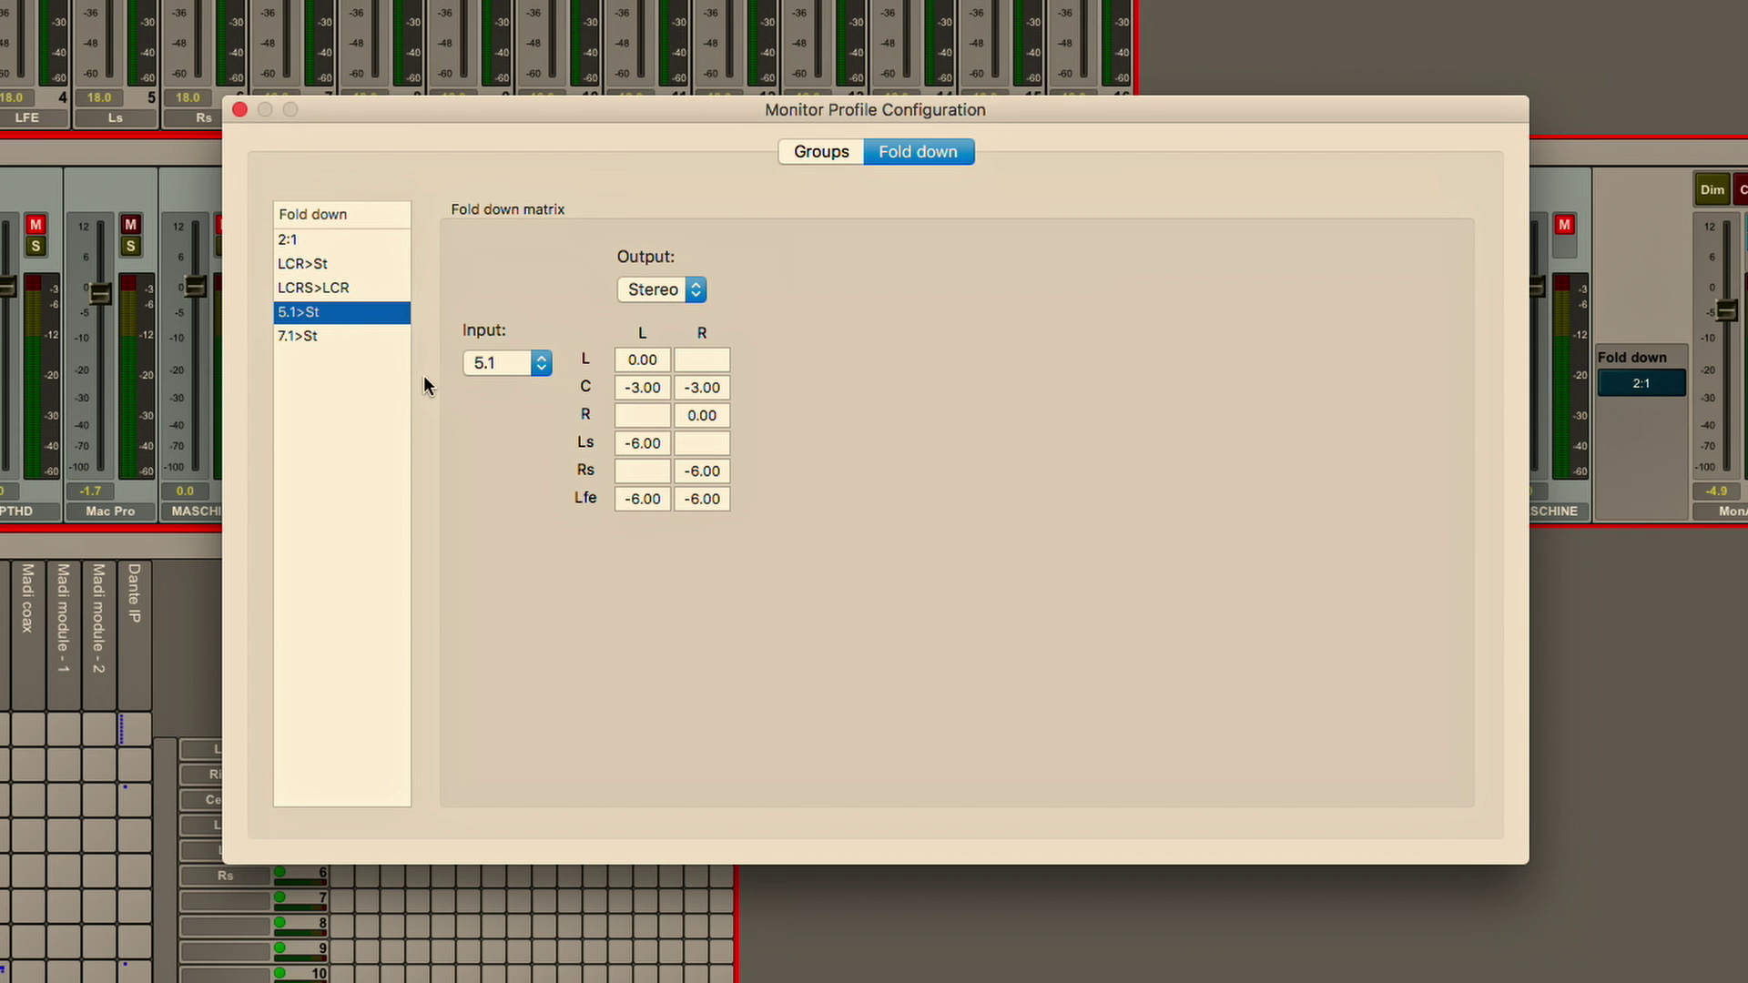
Review the Add preset matrix options without adding one, then return to Groups
{"action": "left_click", "coordinate": [315, 388]}
{"action": "right_click", "coordinate": [315, 388]}
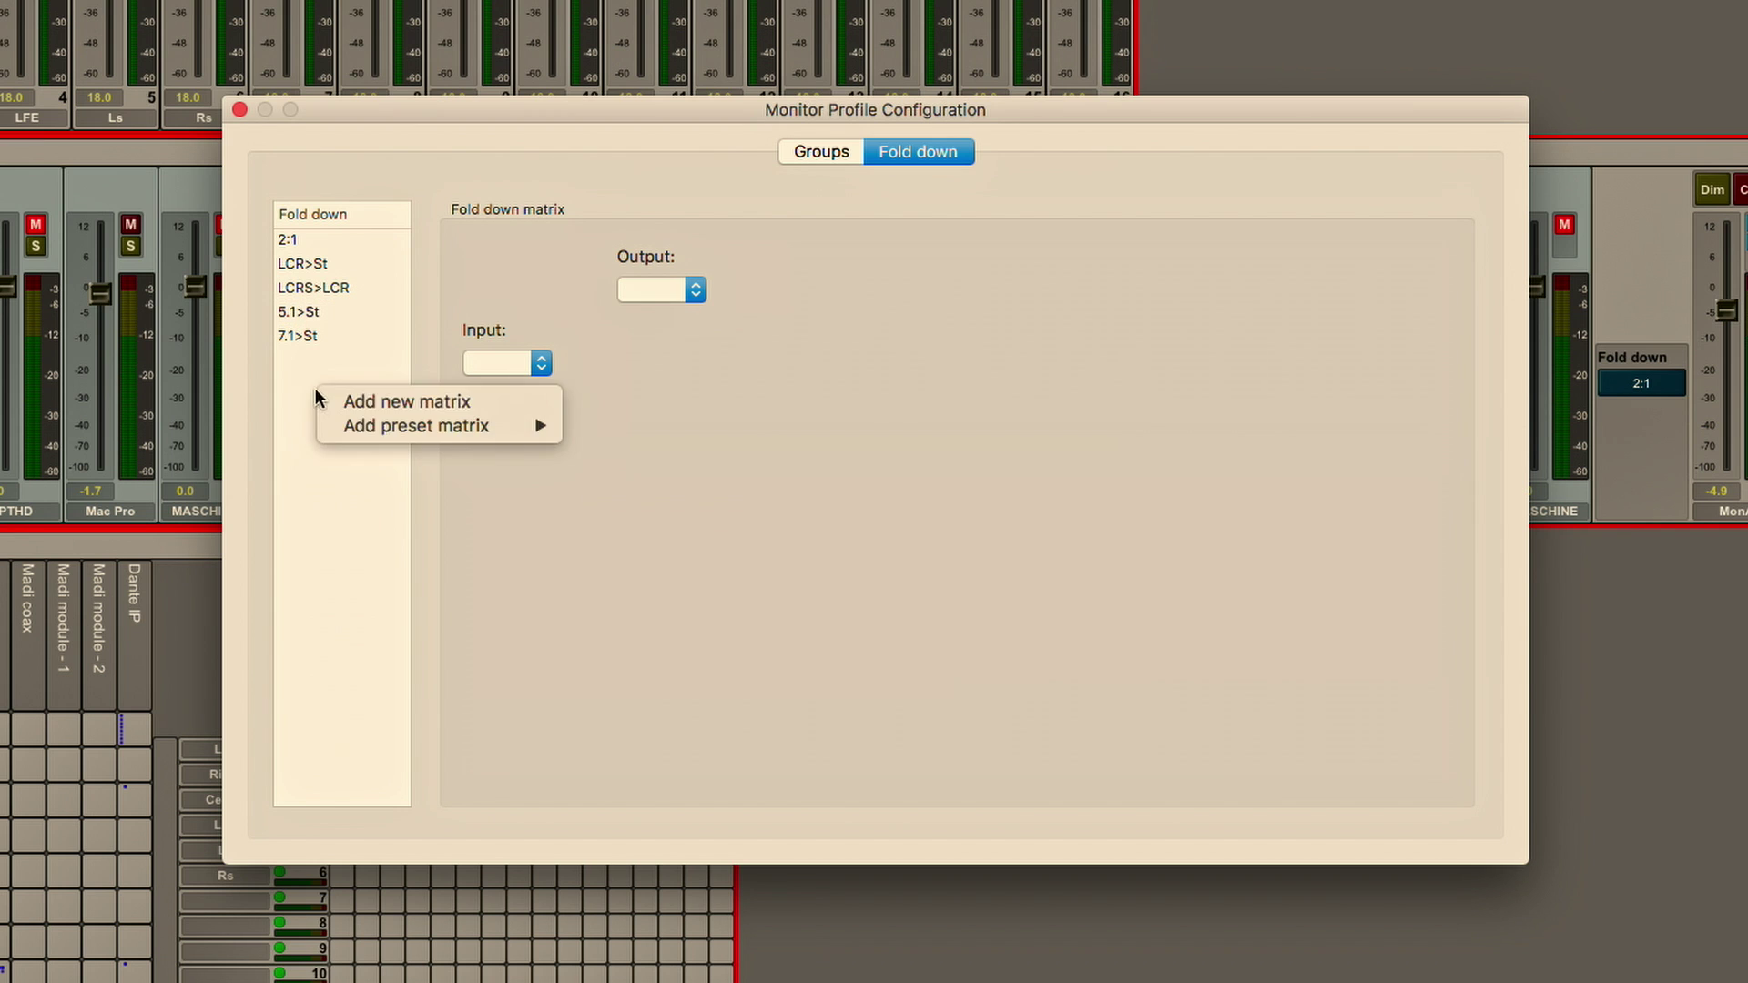
{"action": "mouse_move", "coordinate": [533, 425]}
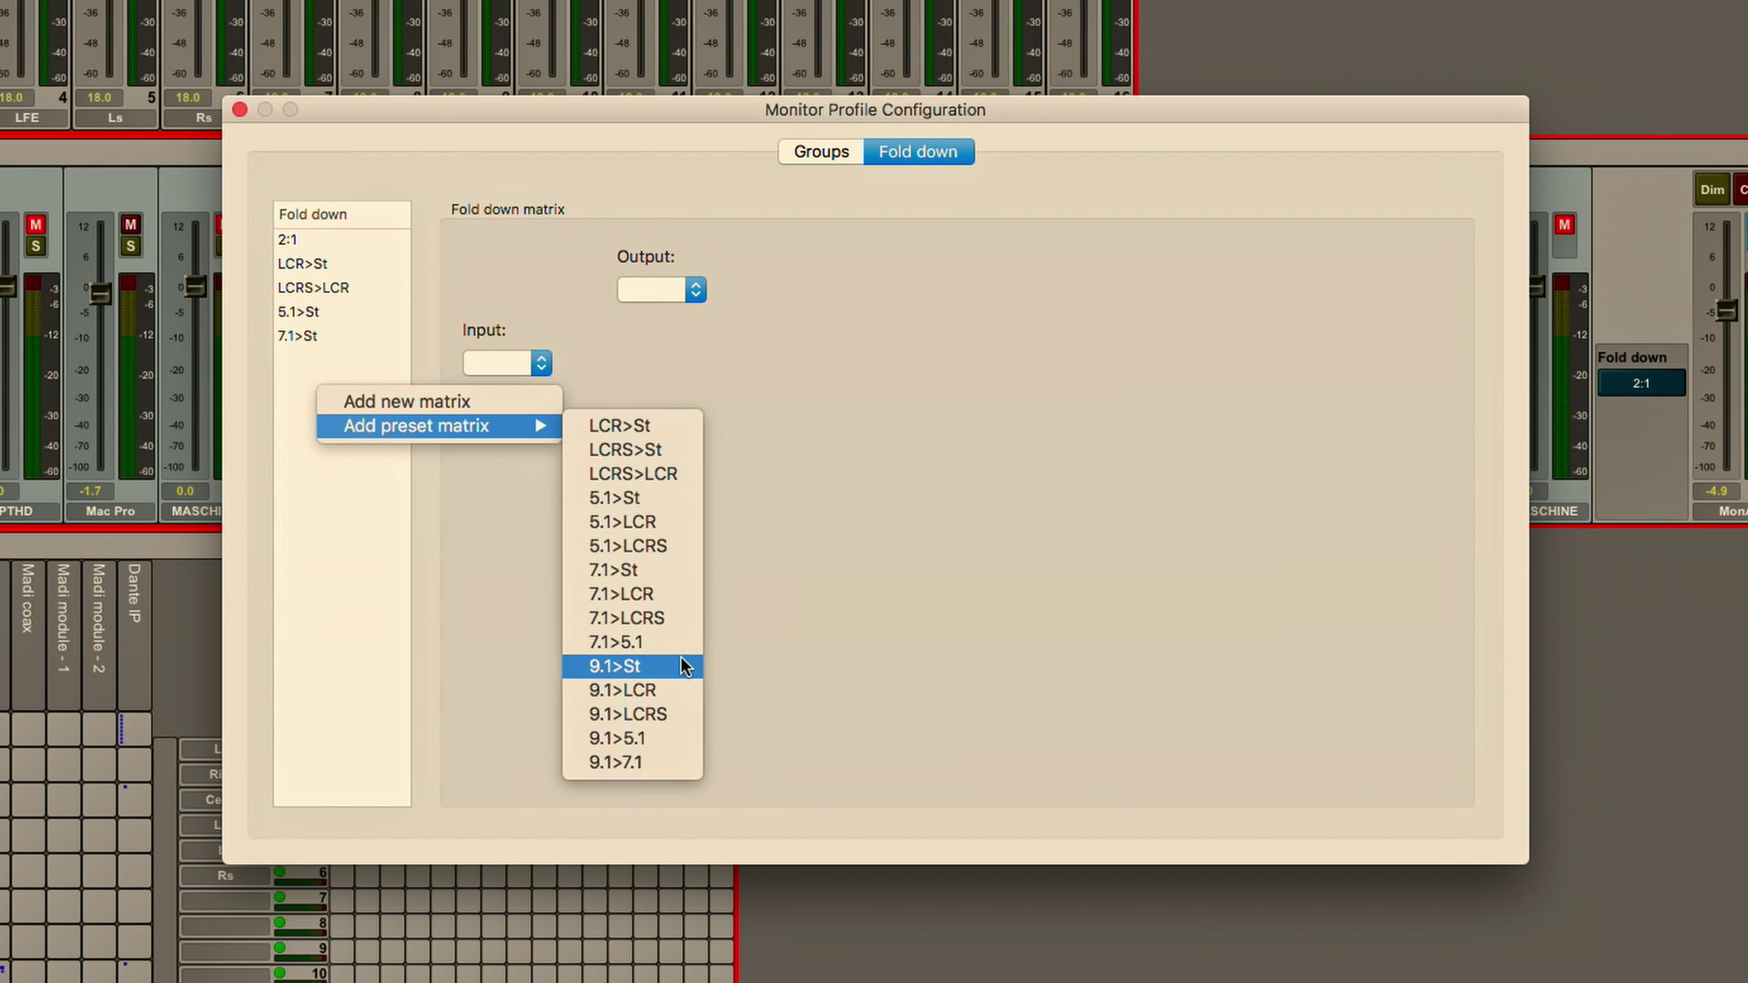
{"action": "left_click", "coordinate": [820, 183]}
{"action": "left_click", "coordinate": [815, 152]}
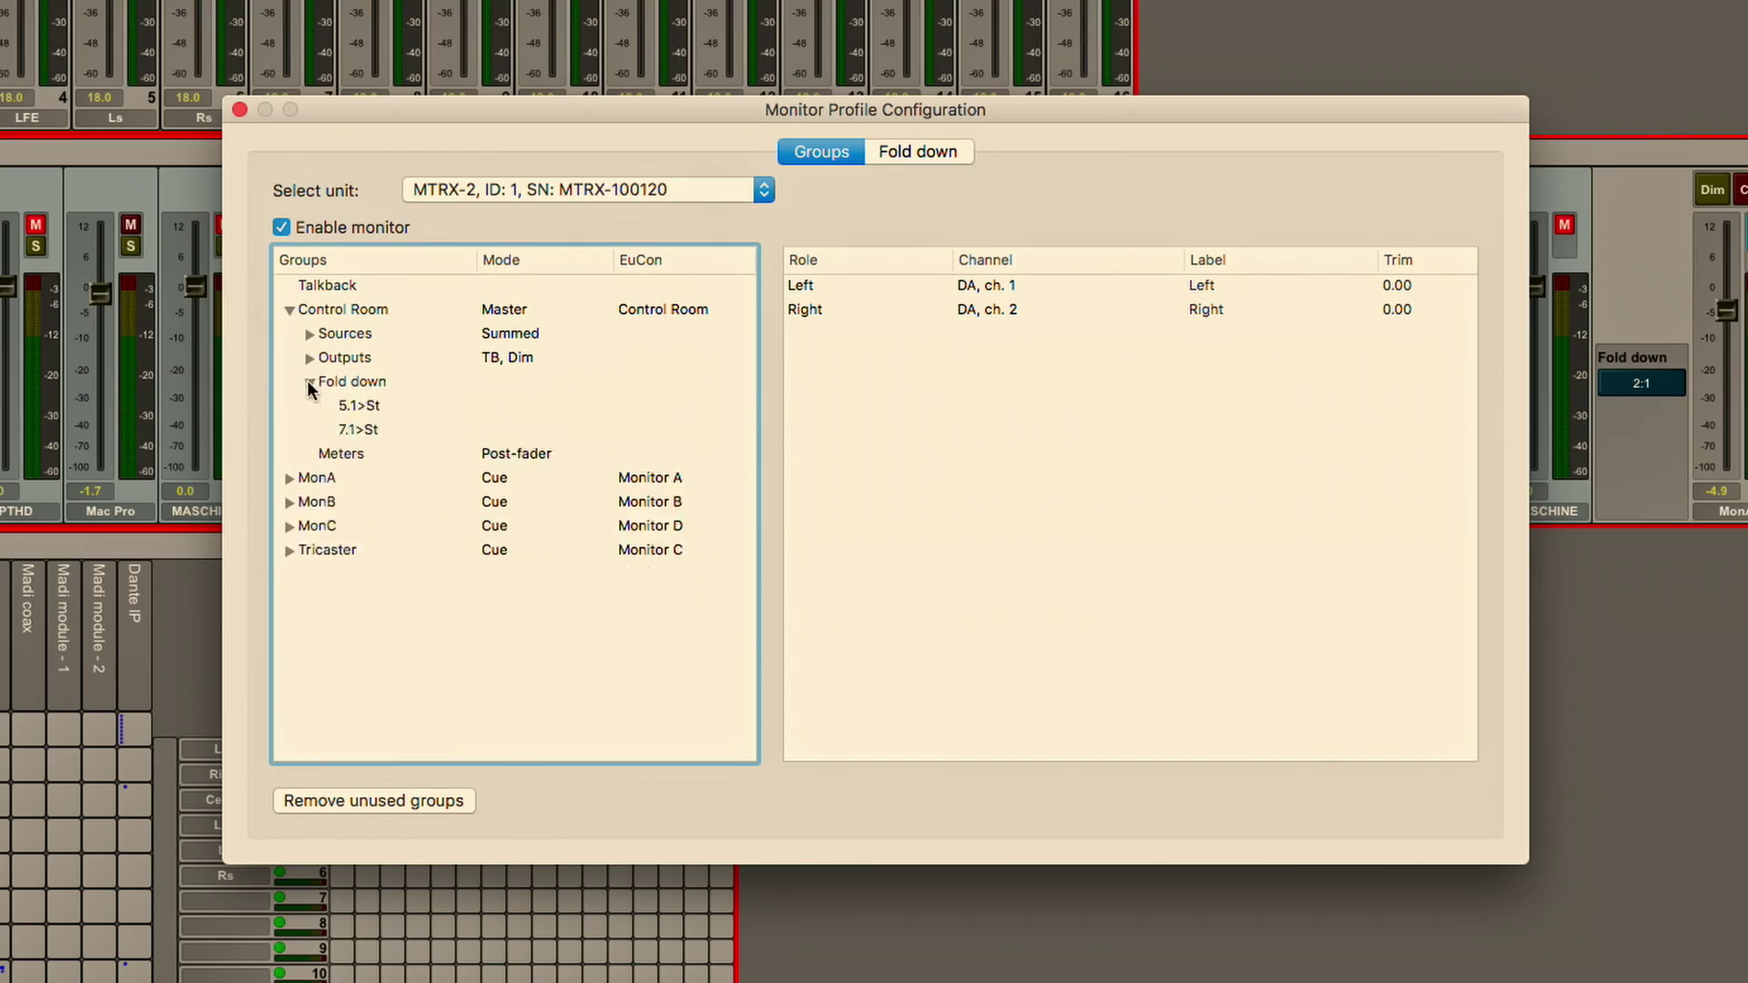
Select the 2:1 fold-down, close the Monitor Profile Configuration, and reopen Settings
{"action": "left_click", "coordinate": [371, 406]}
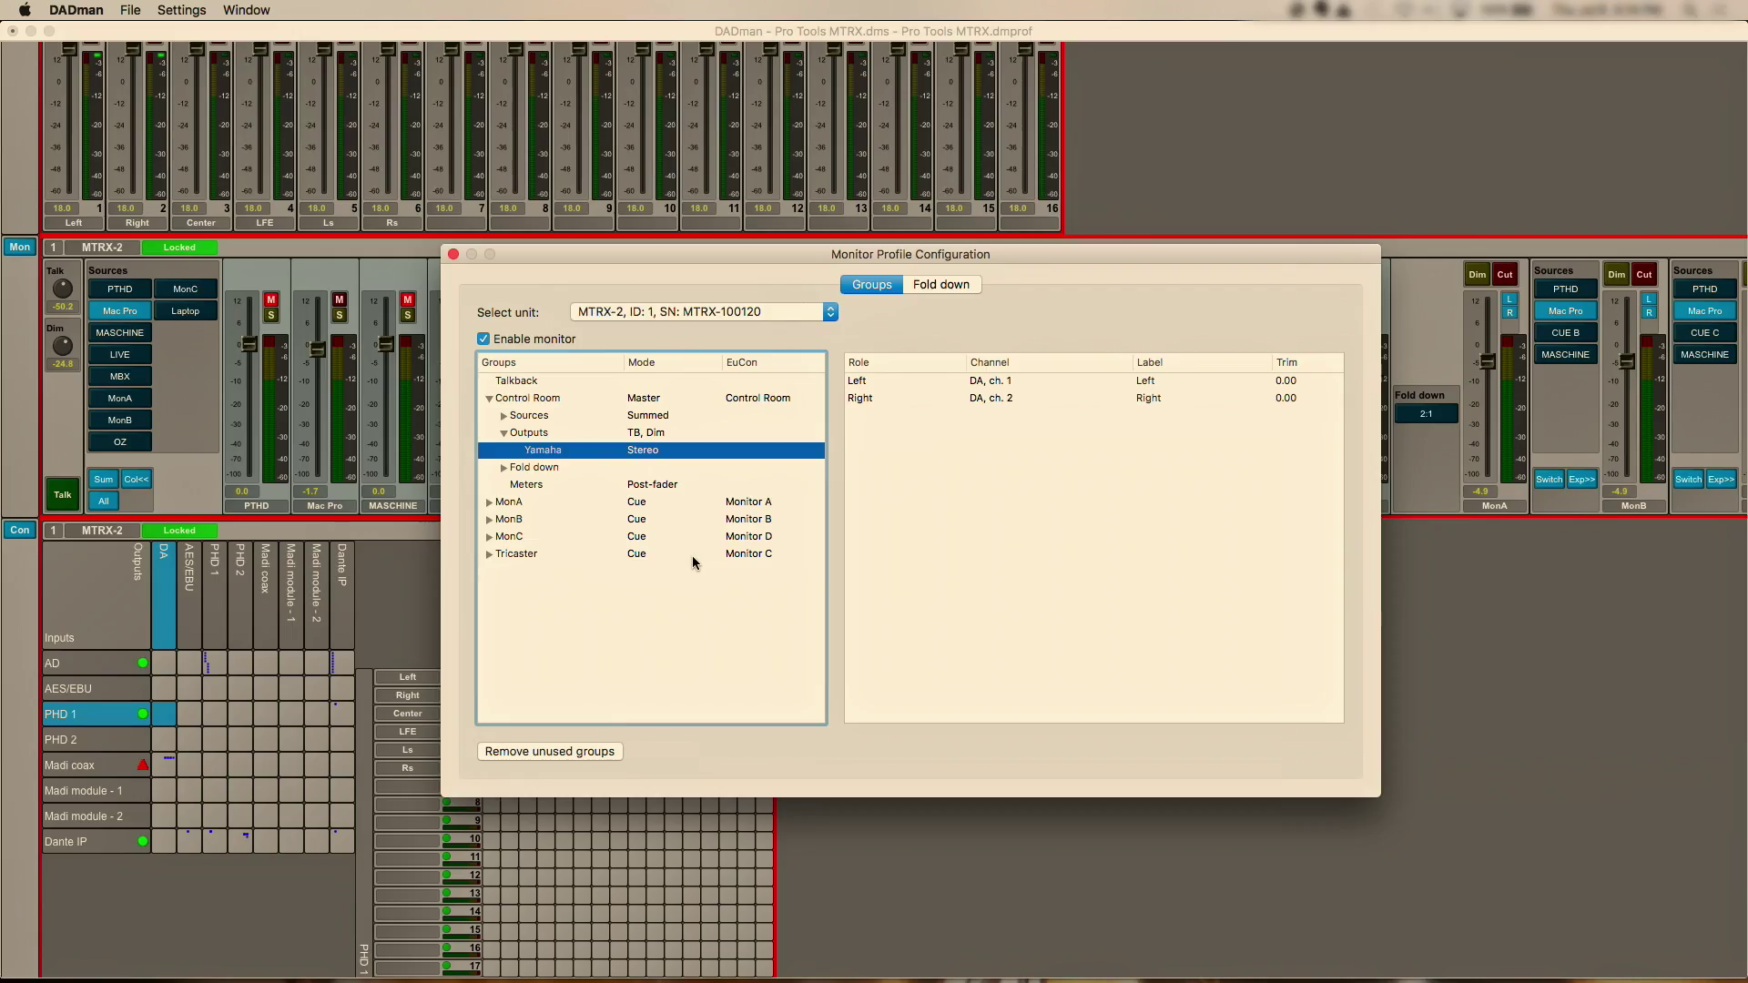
{"action": "left_click", "coordinate": [454, 255]}
{"action": "left_click", "coordinate": [181, 10]}
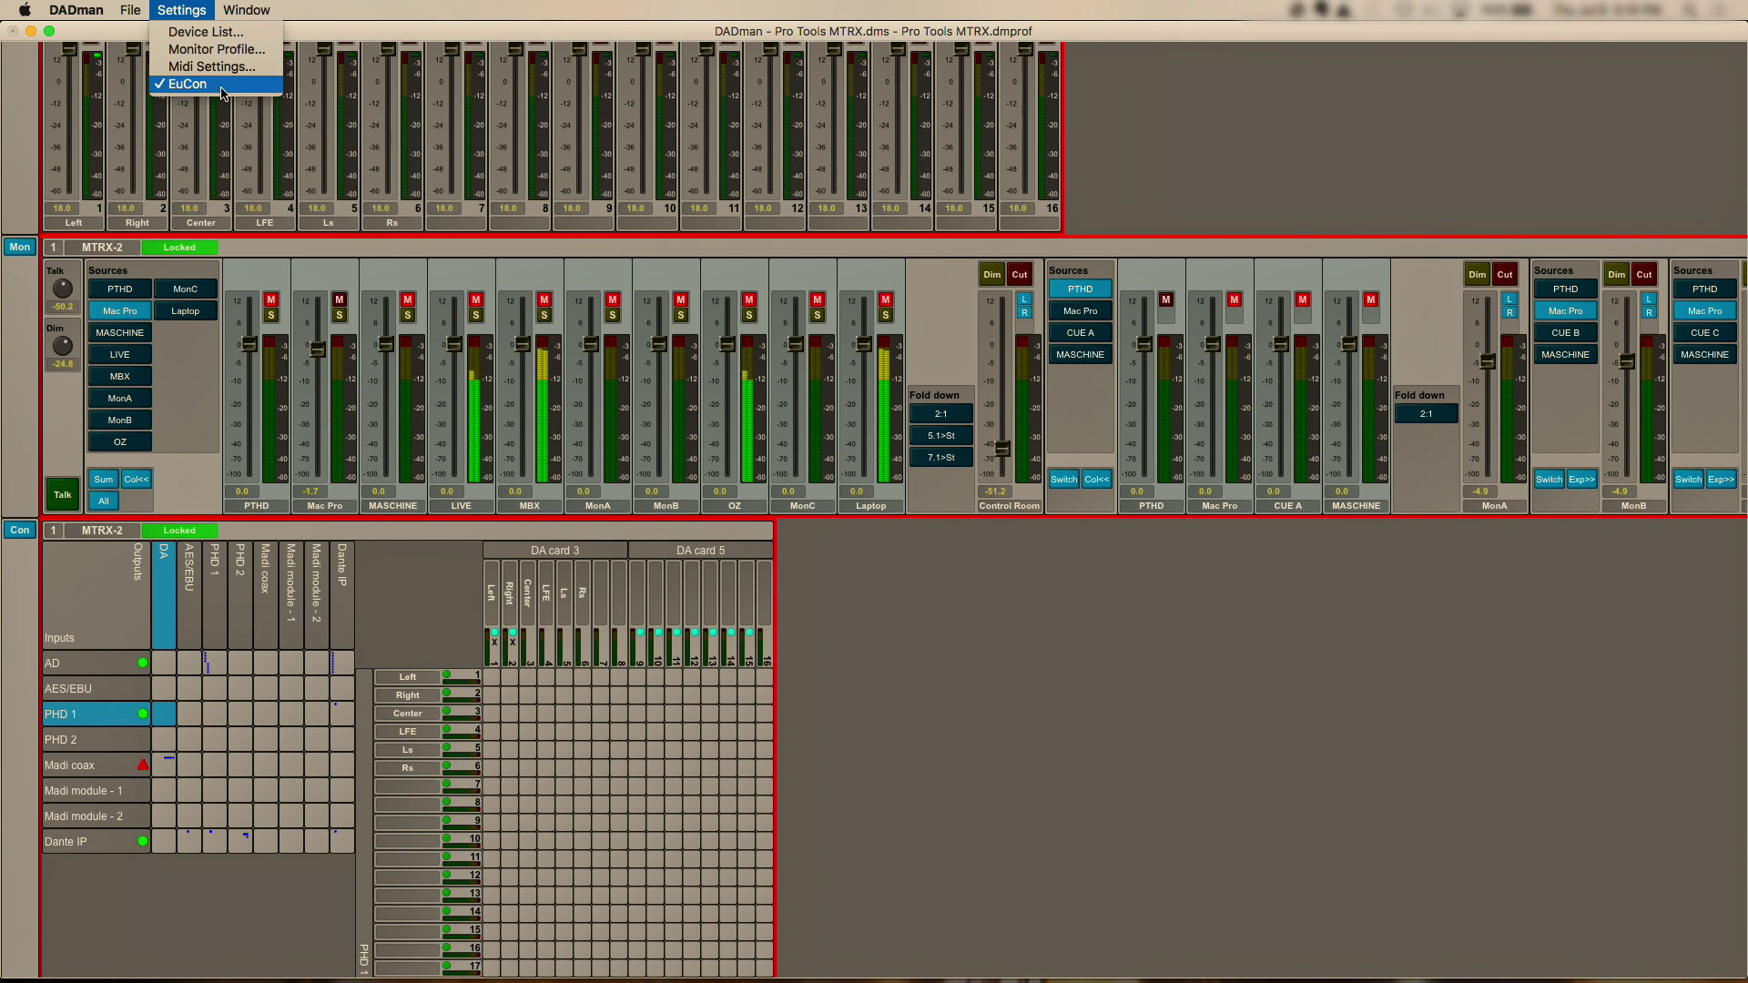